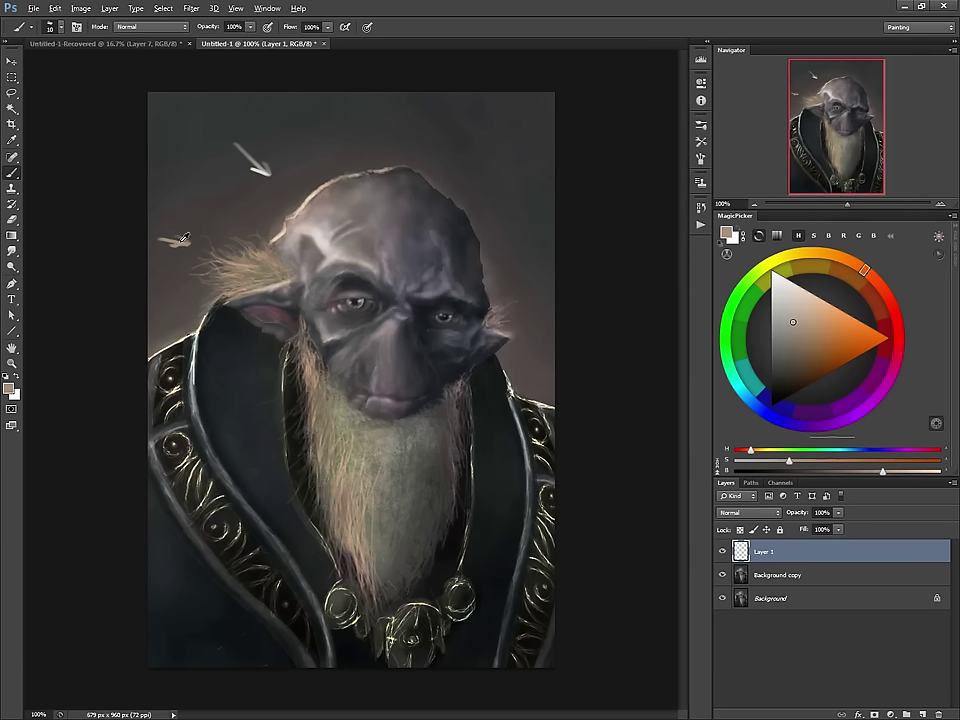
- Paint thin warm highlights along the left collar's trim at brush size 10, using a beige sampled from the beard
key(alt)
key(alt)
key(])
key(bracketleft)
alt+click(359, 533)
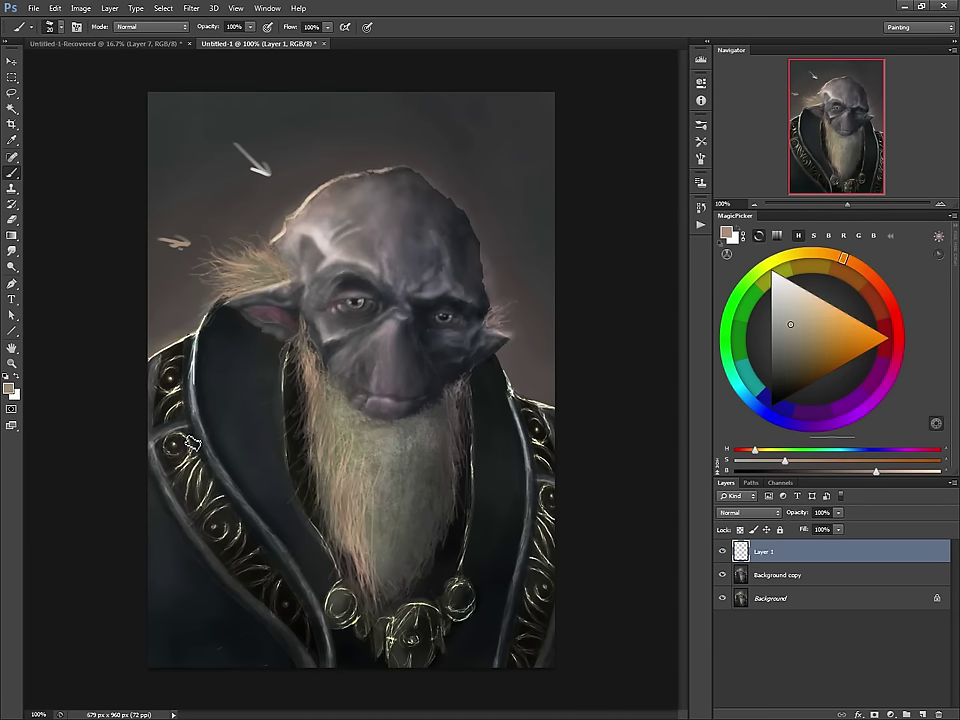
key(bracketleft)
mouse_move(214, 450)
mouse_down()
mouse_move(208, 439)
mouse_move(224, 476)
mouse_up()
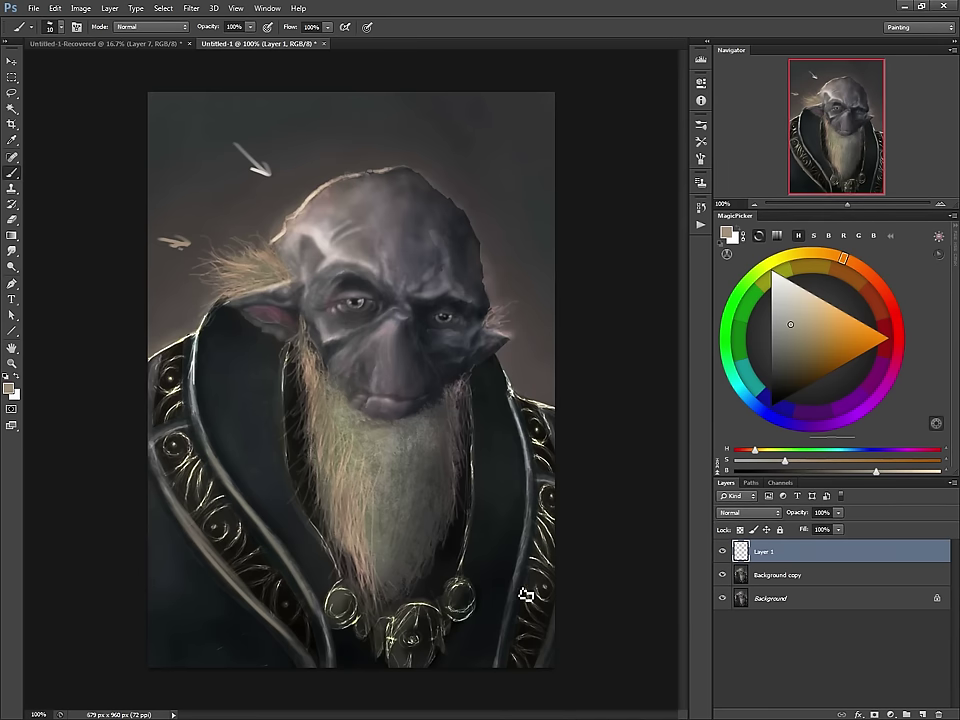
- Darken the collar's ornamental bands with near-black at brush size 35, and brush muted slate blue at size 40 over the left inner collar
key(d)
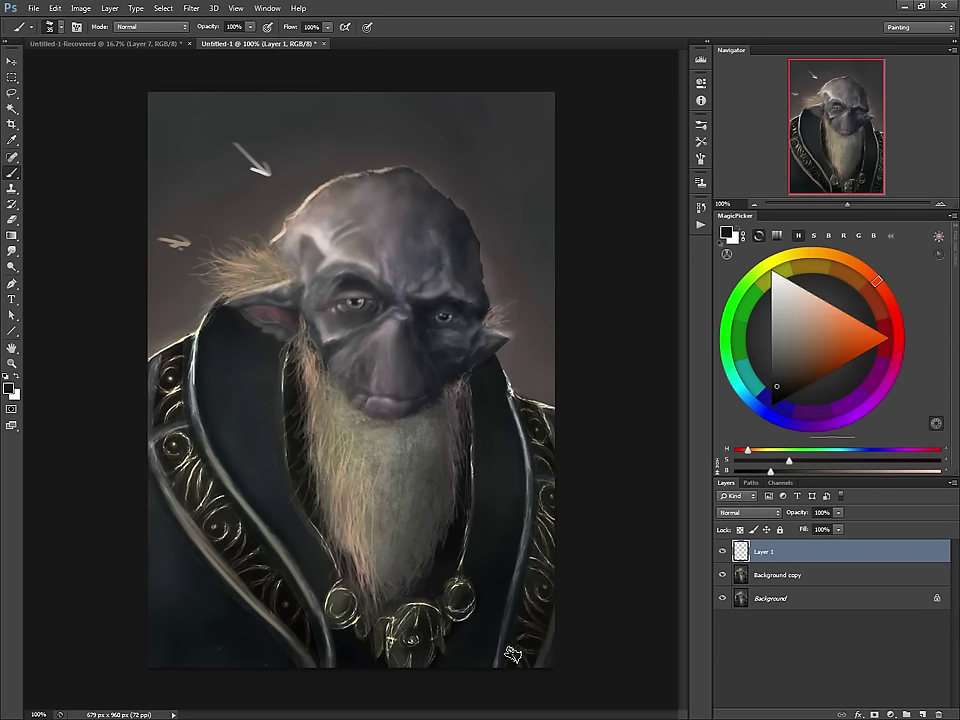
alt+click(163, 508)
drag(782, 369, 784, 363)
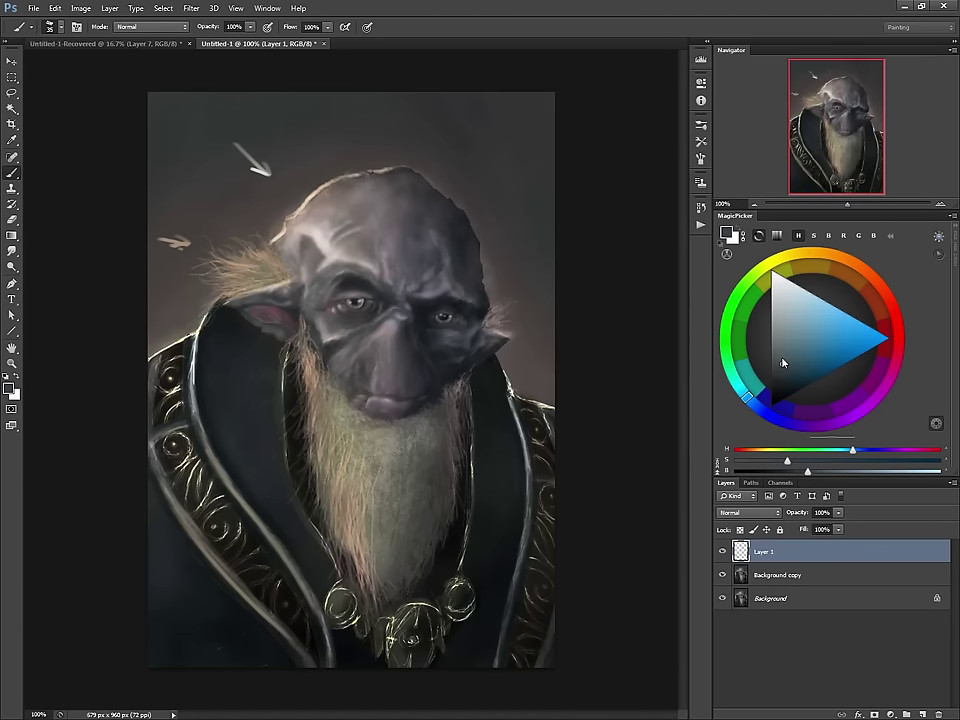
key(bracketright)
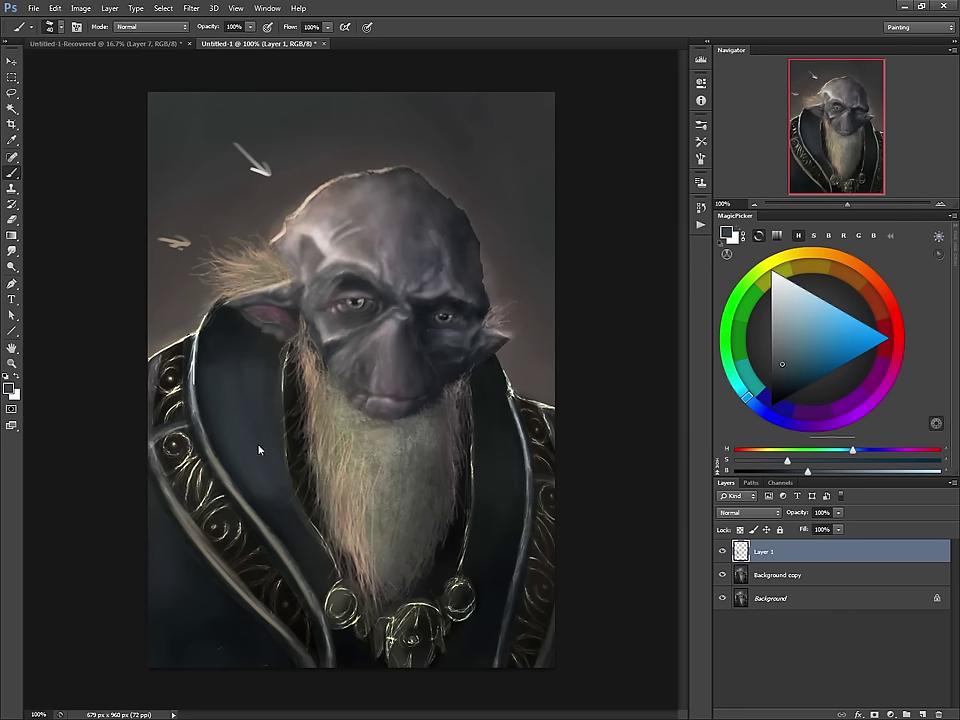
- Erase the excess slate blue from the left inner collar with an enlarged eraser
key(e)
key(bracketright)
key(bracketright)
key(bracketright)
key(bracketright)
key(bracketright)
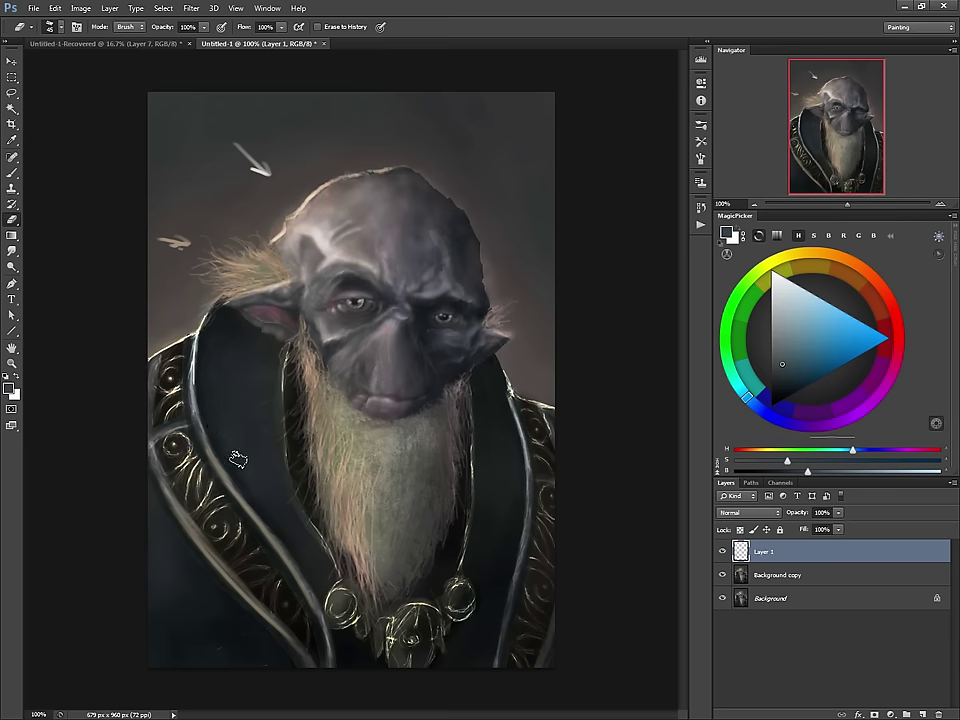
- Brush beige sampled from the beard onto the right inner collar and erase most of the patch
key(b)
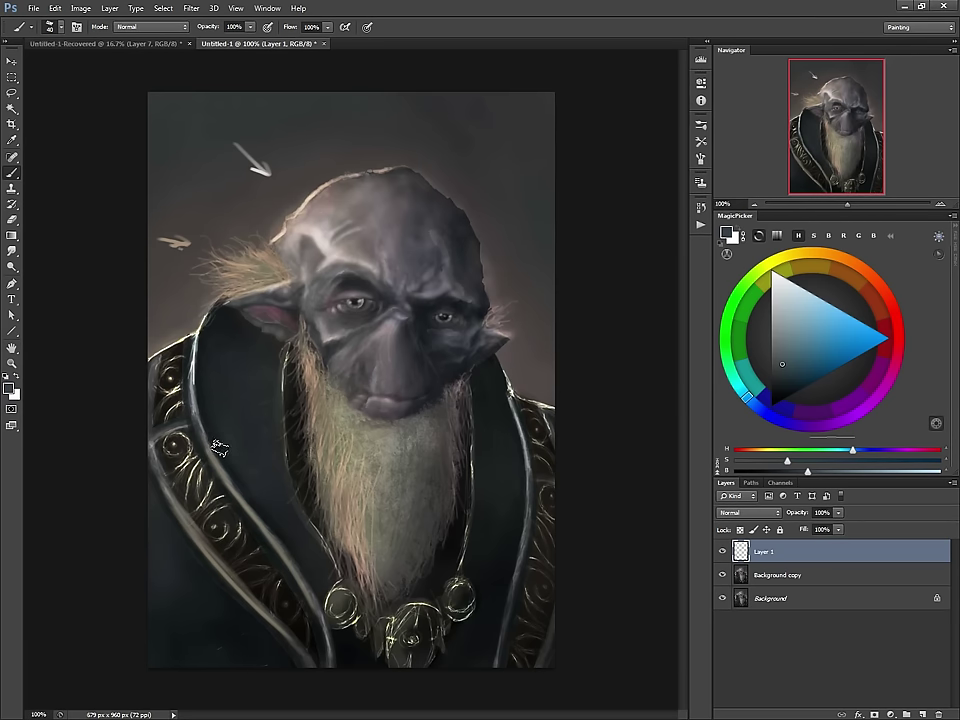
alt+click(342, 458)
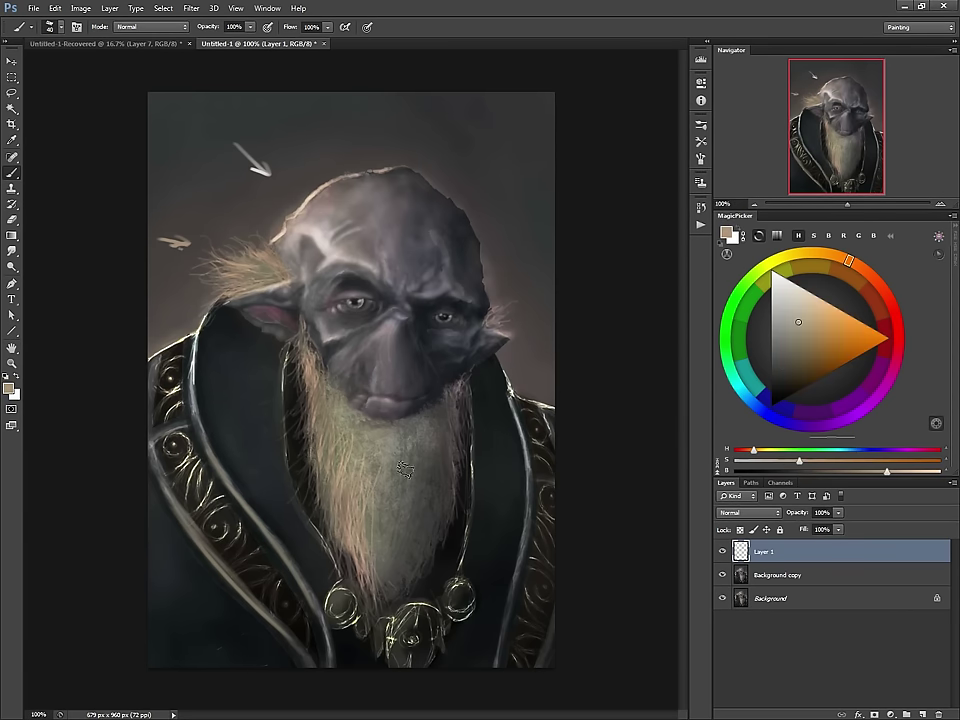
alt+click(484, 508)
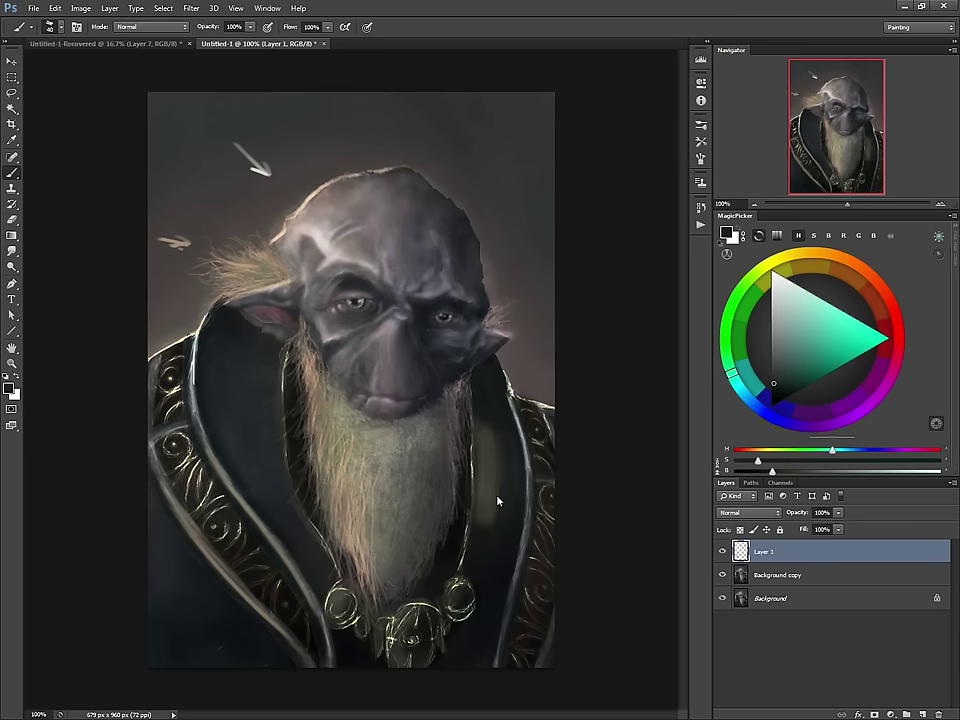
key(e)
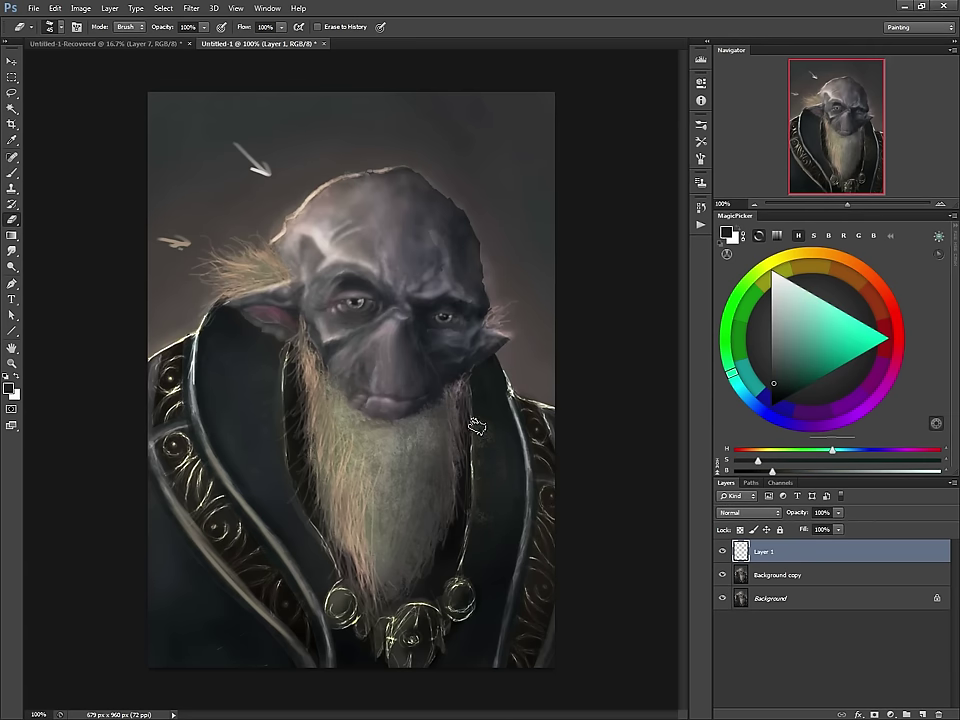
- Blend dark green-grey and near-black tones sampled around the beard's edge into the right inner collar, reducing the brush to size 35
key(b)
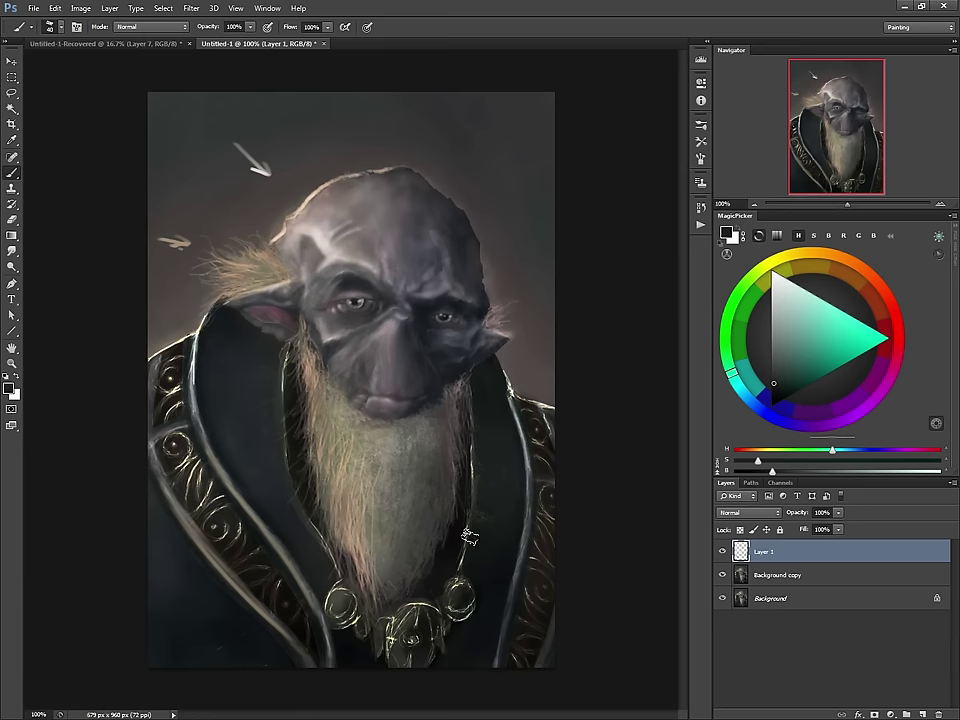
alt+click(483, 463)
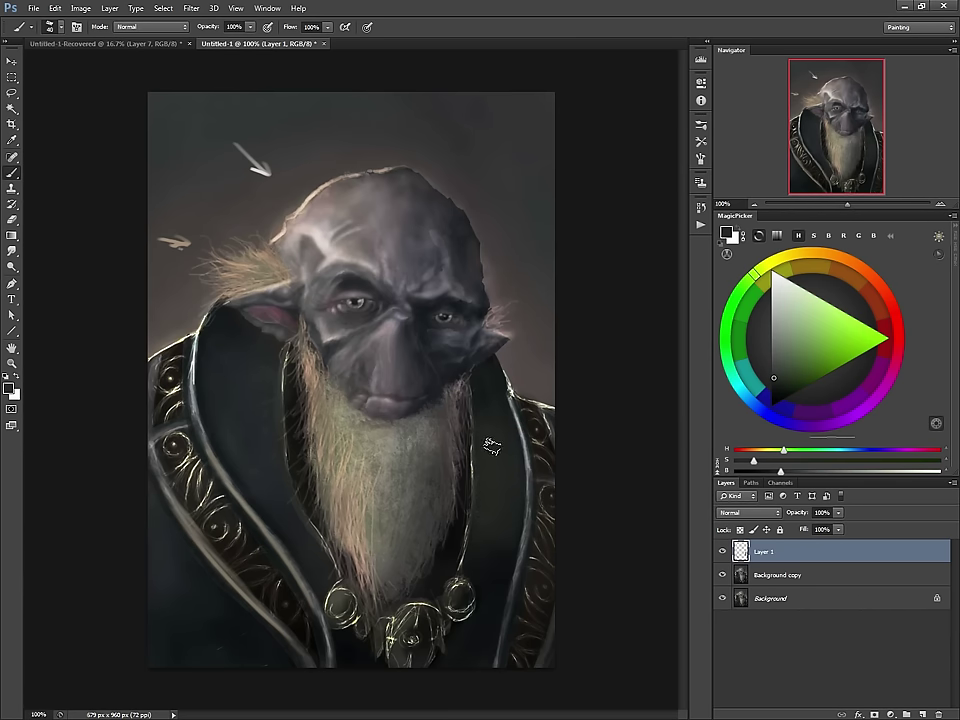
alt+click(458, 510)
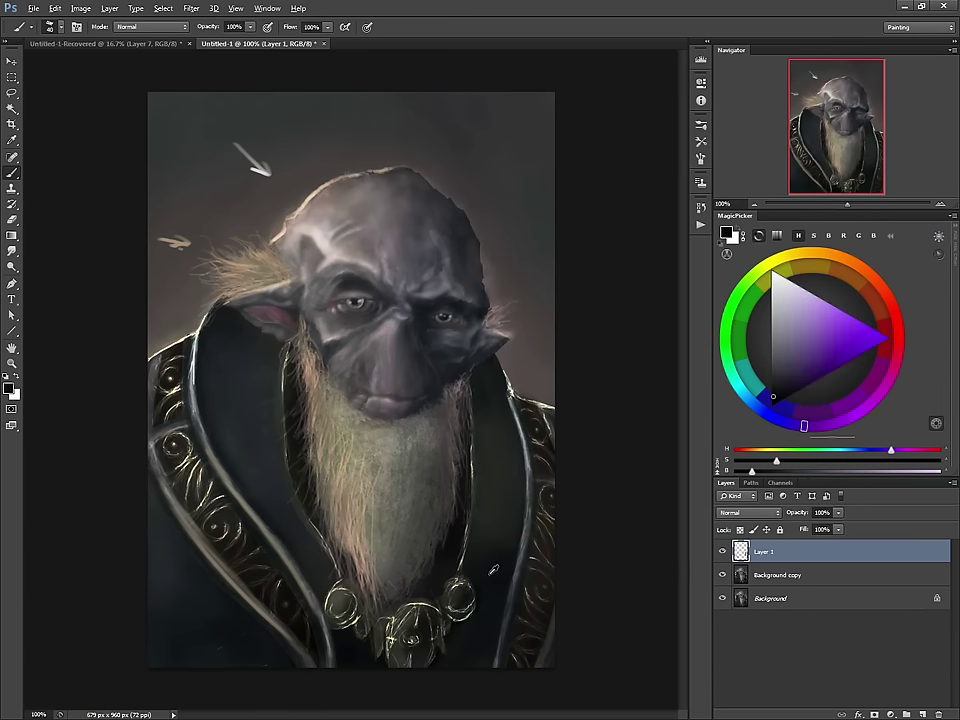
alt+click(462, 525)
key(bracketleft)
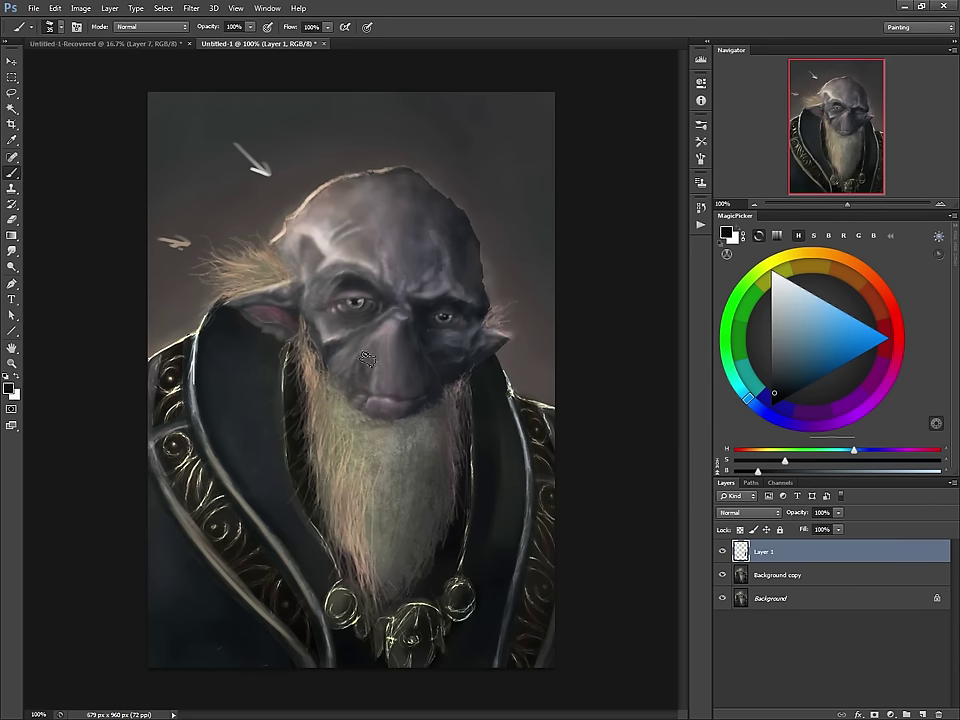
- Paint deep blue-black shadows over the right side of the head and around the eye sockets, using brush sizes from 15 to 25
alt+click(419, 317)
key(bracketleft)
key(bracketleft)
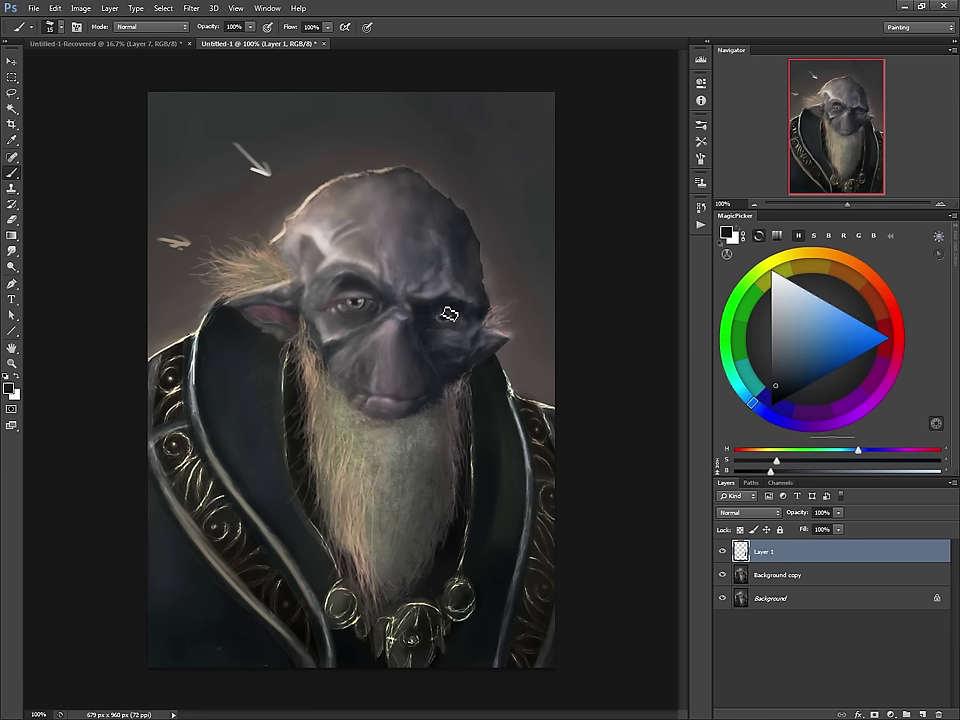
click(783, 396)
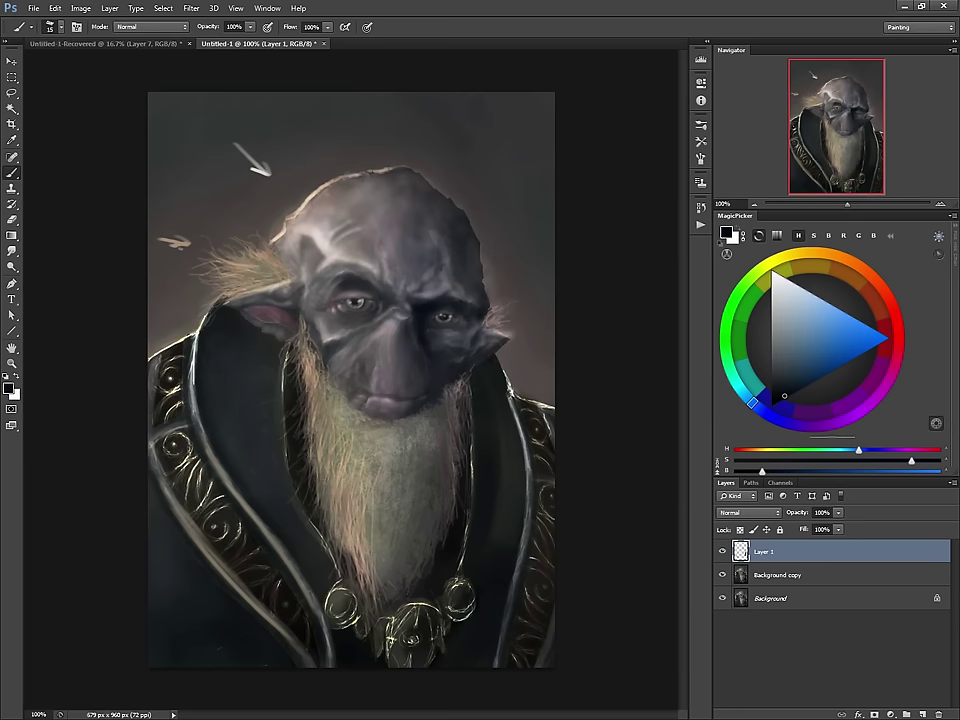
key(bracketleft)
key(bracketright)
key(bracketright)
key(bracketright)
drag(472, 280, 470, 255)
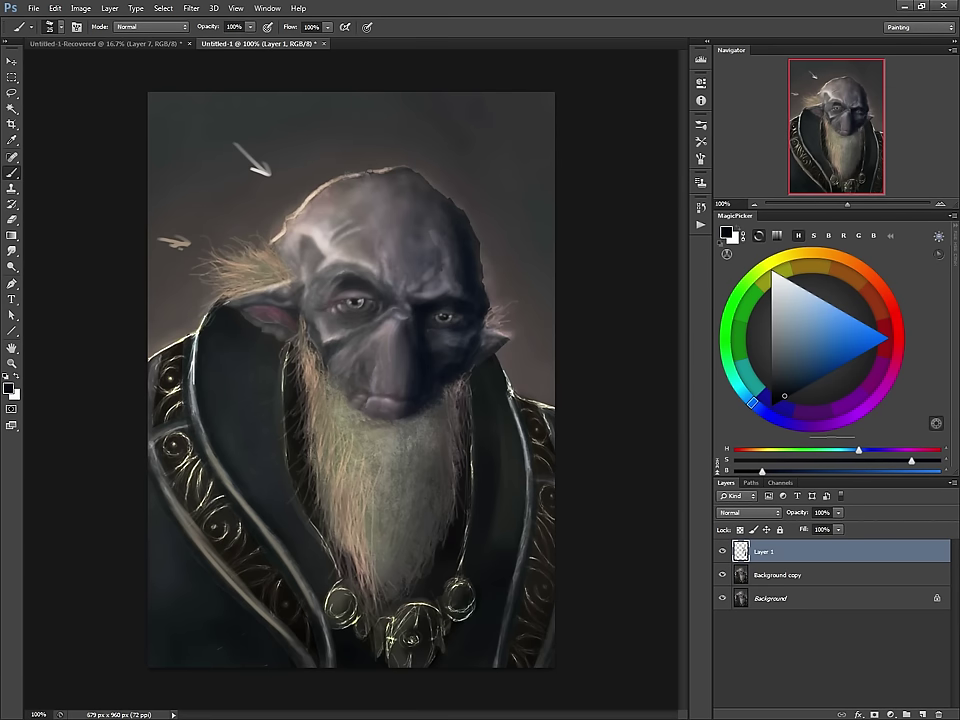
key(bracketleft)
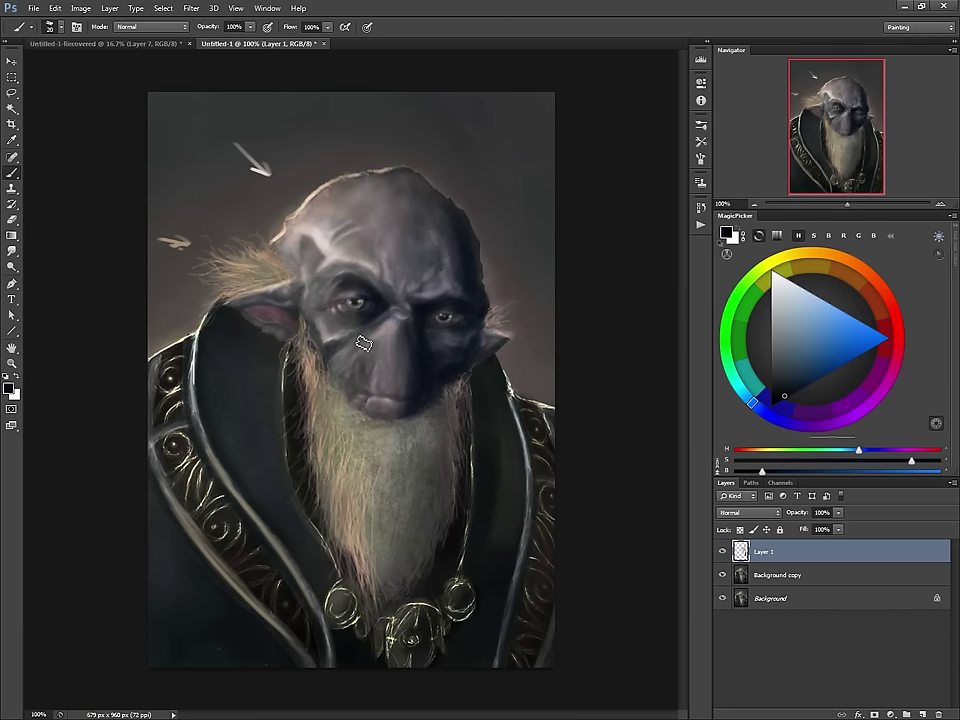
- Highlight the nose and brow with the pale tone sampled from the brow, using brush sizes from 8 to 35
alt+click(324, 236)
key(bracketleft)
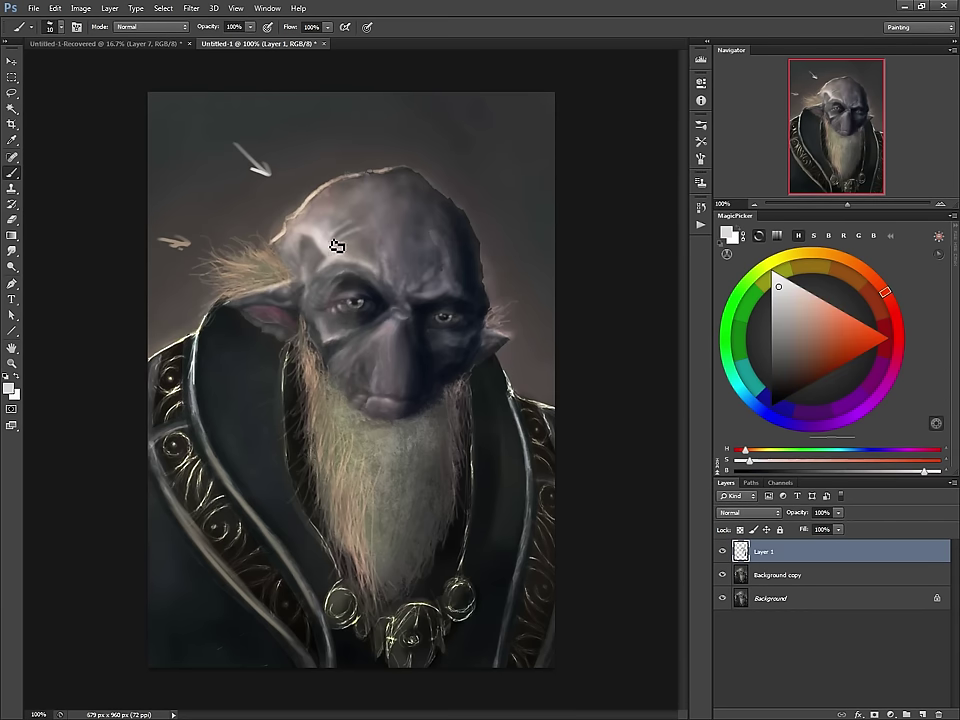
key(bracketleft)
key(bracketleft)
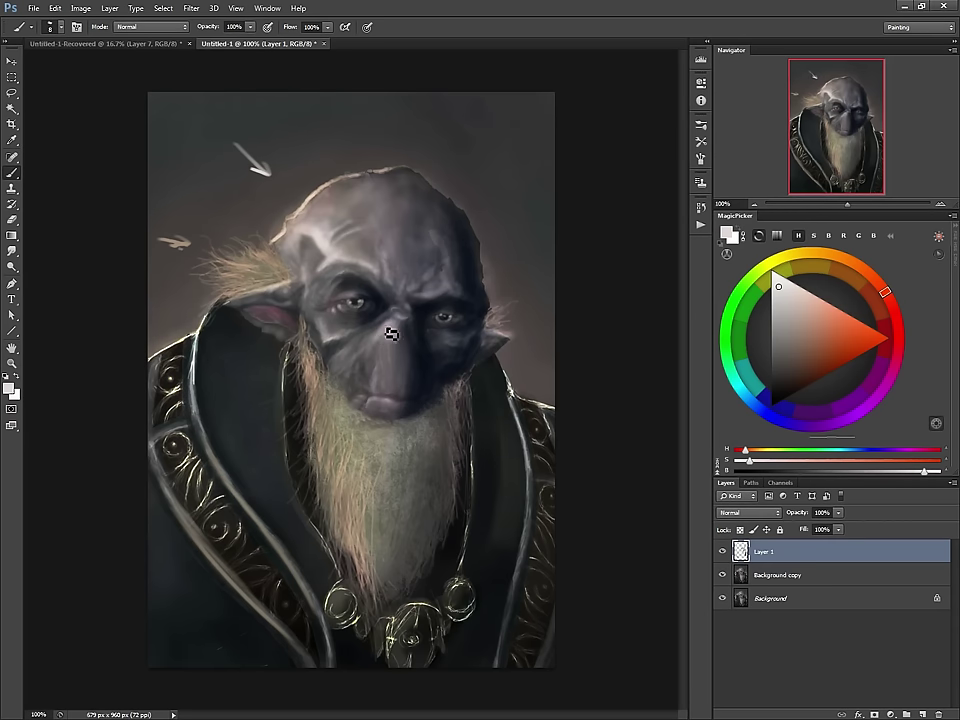
key(bracketright)
key(bracketright)
key(bracketright)
key(bracketright)
key(bracketright)
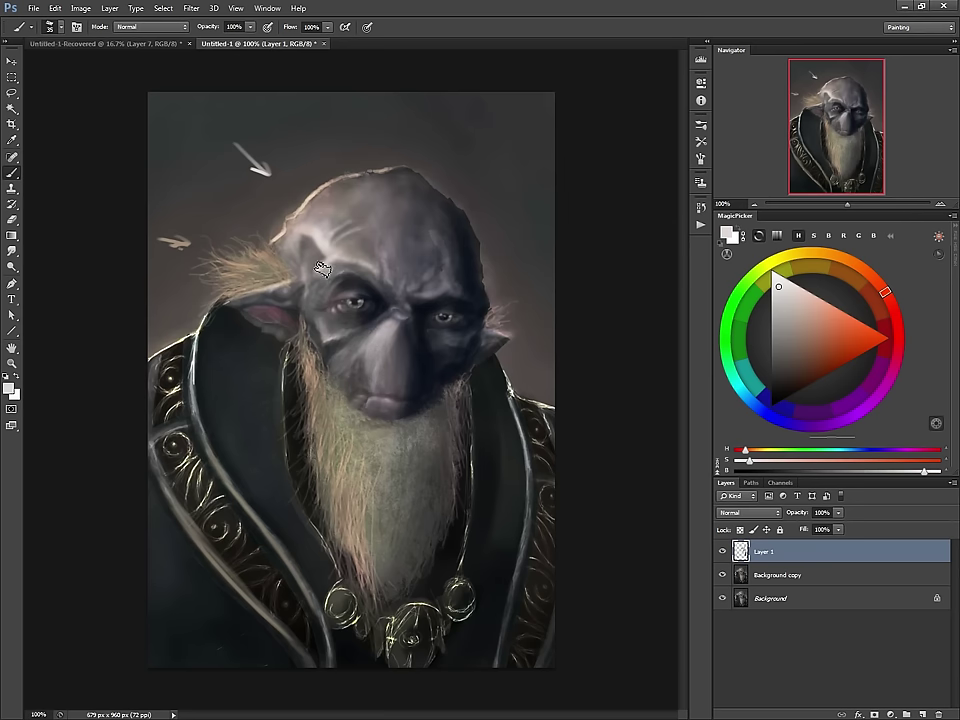
- Darken the eyelids and eye edges at brush size 7 with dark blue sampled from the left eye
key(bracketleft)
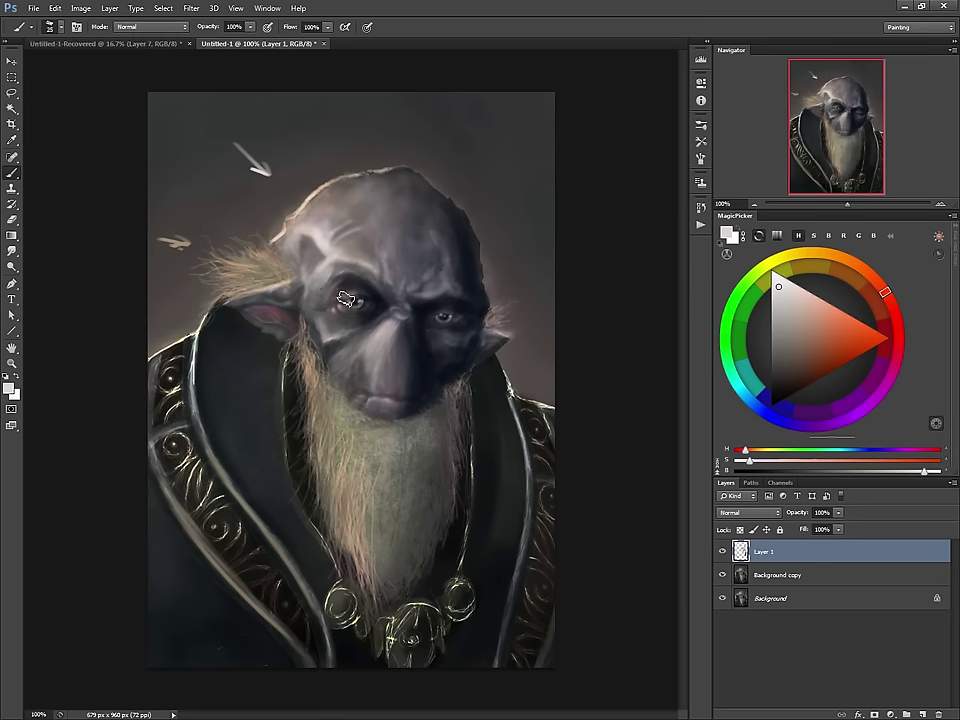
key(bracketleft)
key(bracketleft)
key(bracketleft)
alt+click(354, 304)
key(bracketleft)
key(bracketleft)
key(bracketleft)
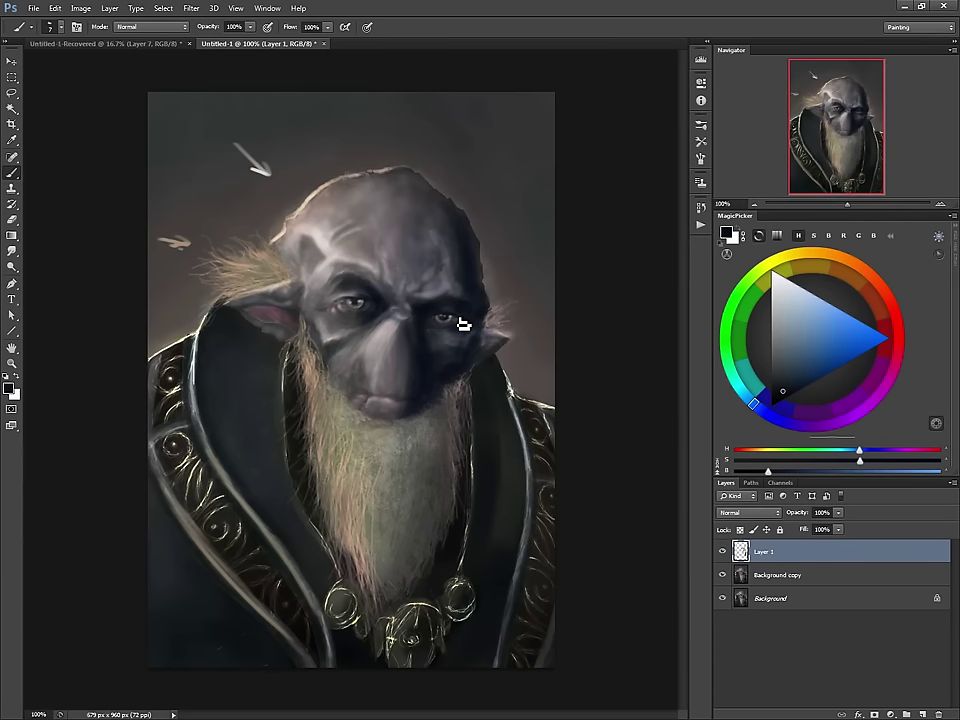
- Paint both pupils in a near-black blue with the size 7 brush
alt+click(350, 296)
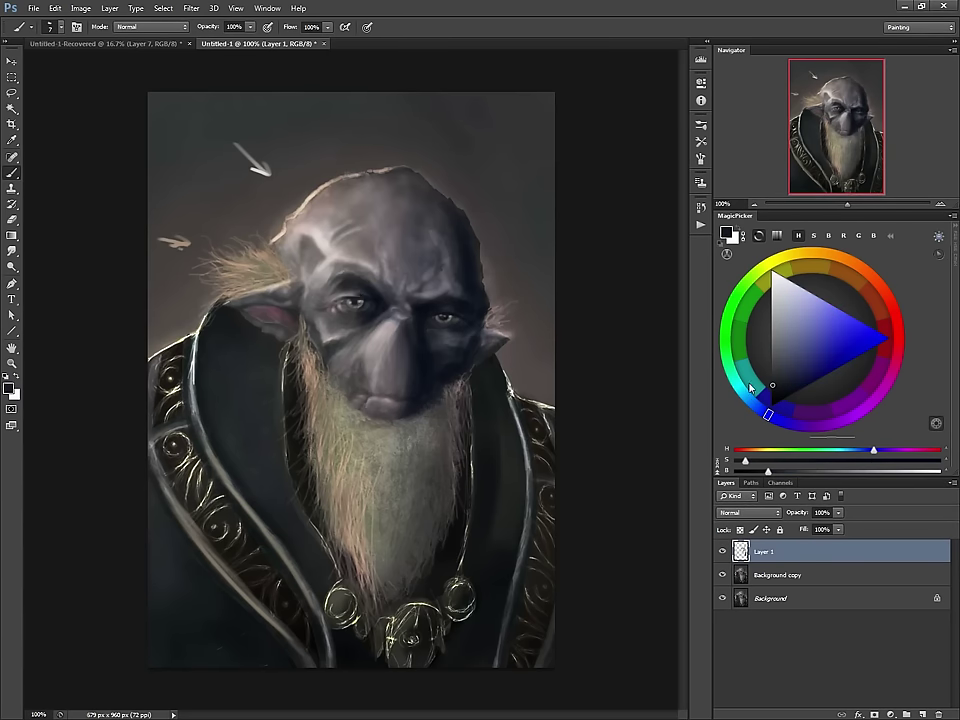
drag(750, 387, 790, 408)
alt+click(360, 308)
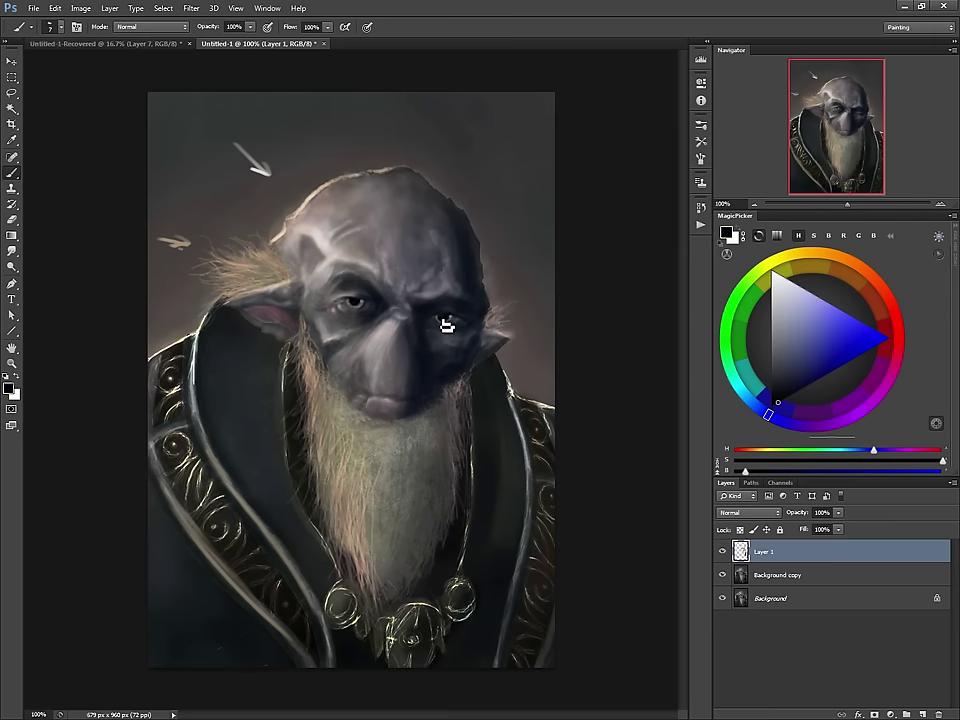
- Add near-white catchlights to both eyes at brush size 5, lightening the pale tone sampled from the brow
alt+click(352, 305)
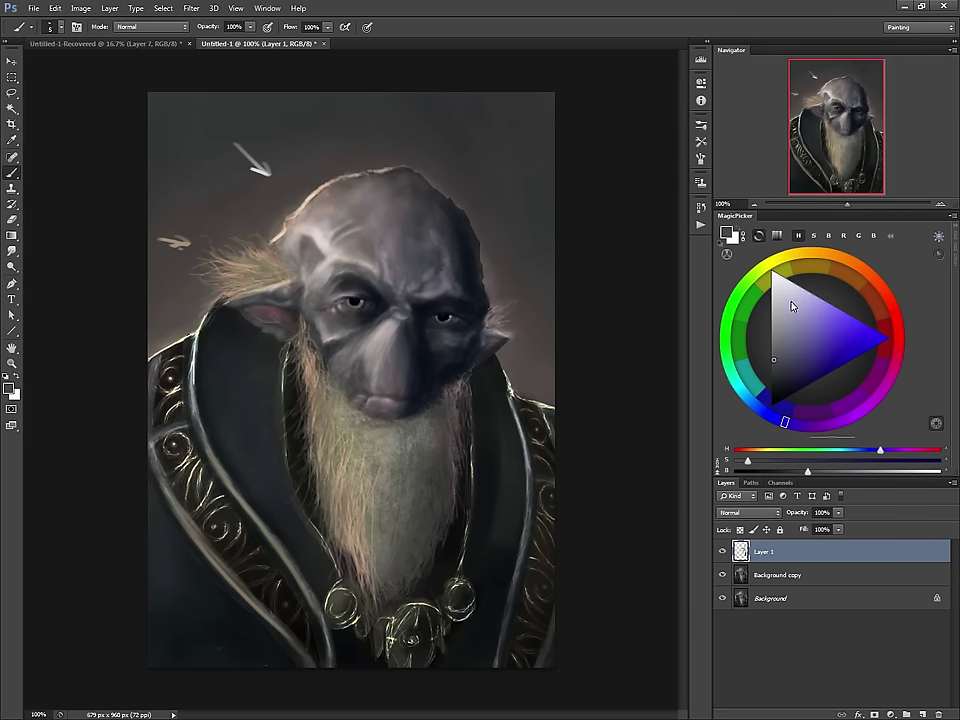
alt+click(329, 240)
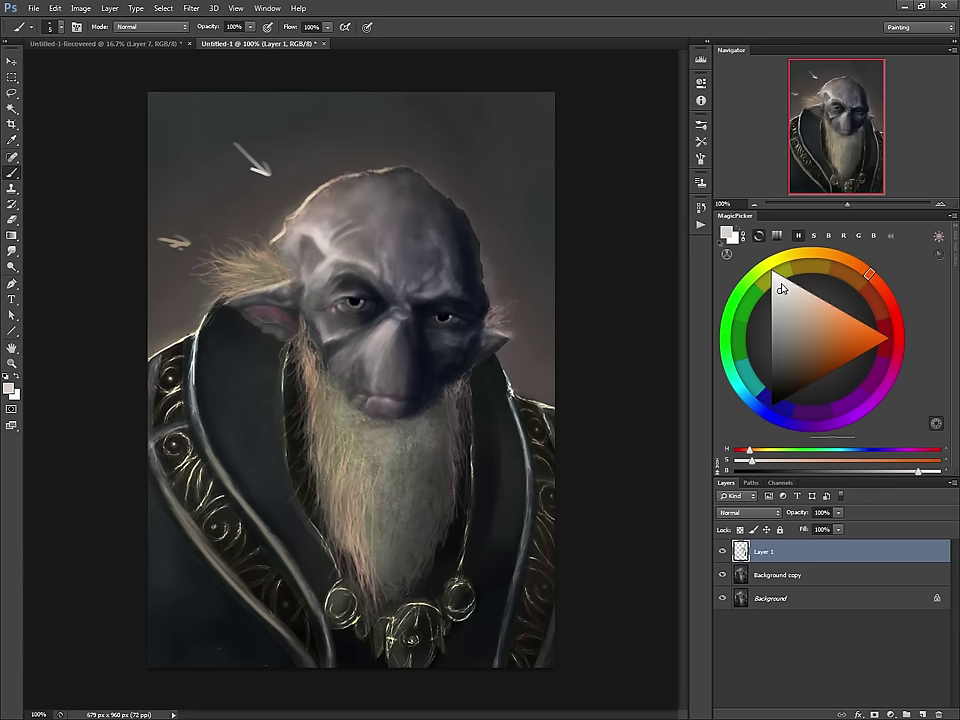
click(784, 283)
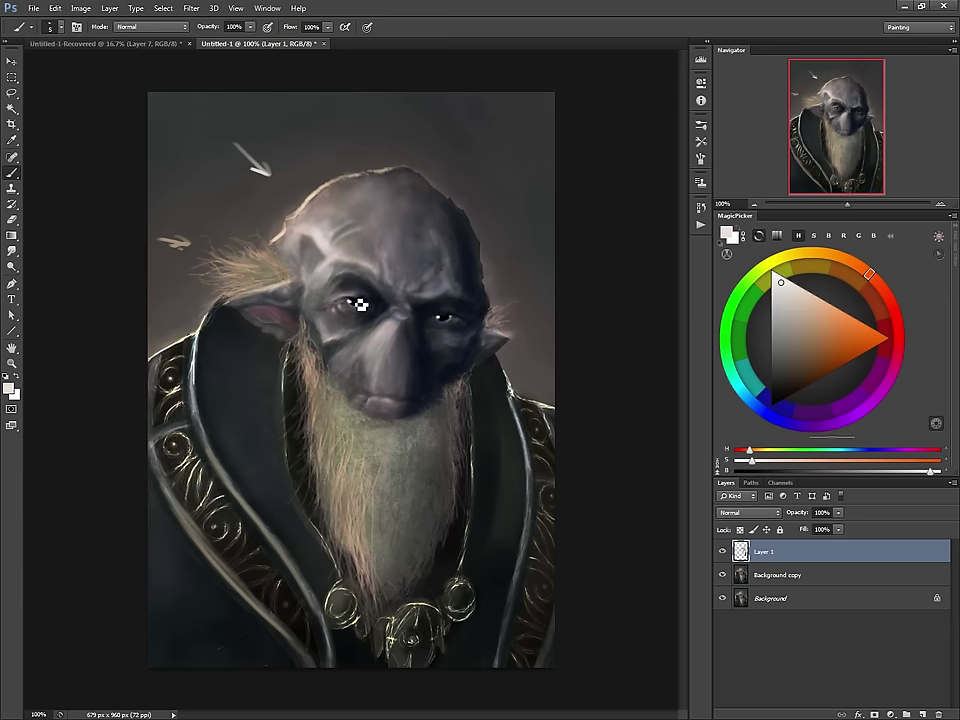
- Darken the mouth line and the lower face's edge above the beard with blue-black sampled beside the left eye, enlarging the brush to size 25
alt+click(377, 298)
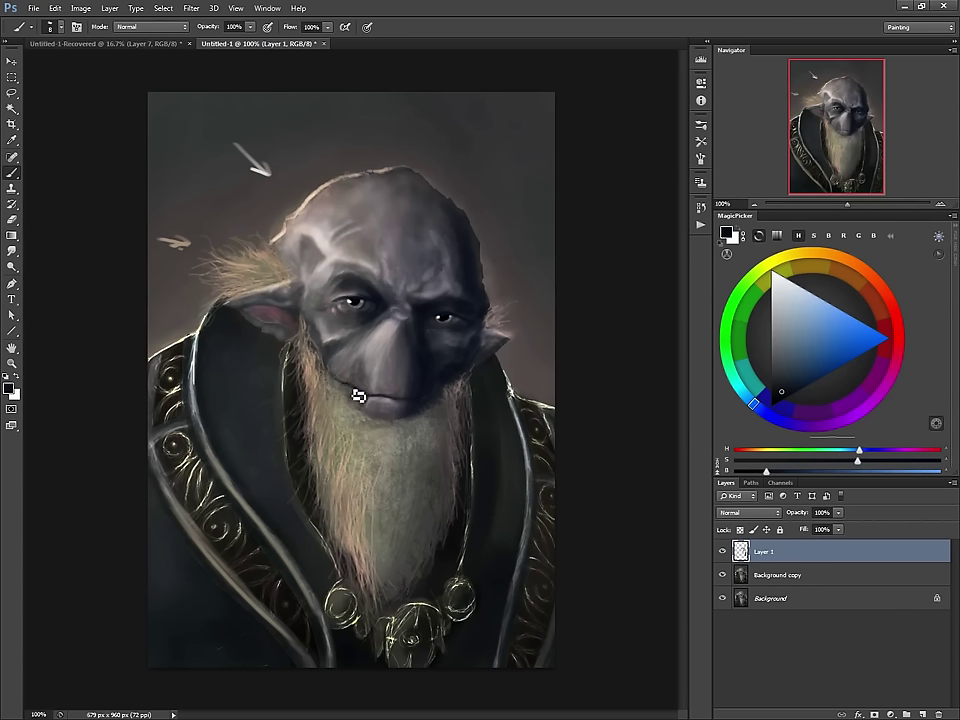
key(bracketright)
key(bracketright)
key(bracketright)
key(bracketright)
key(bracketright)
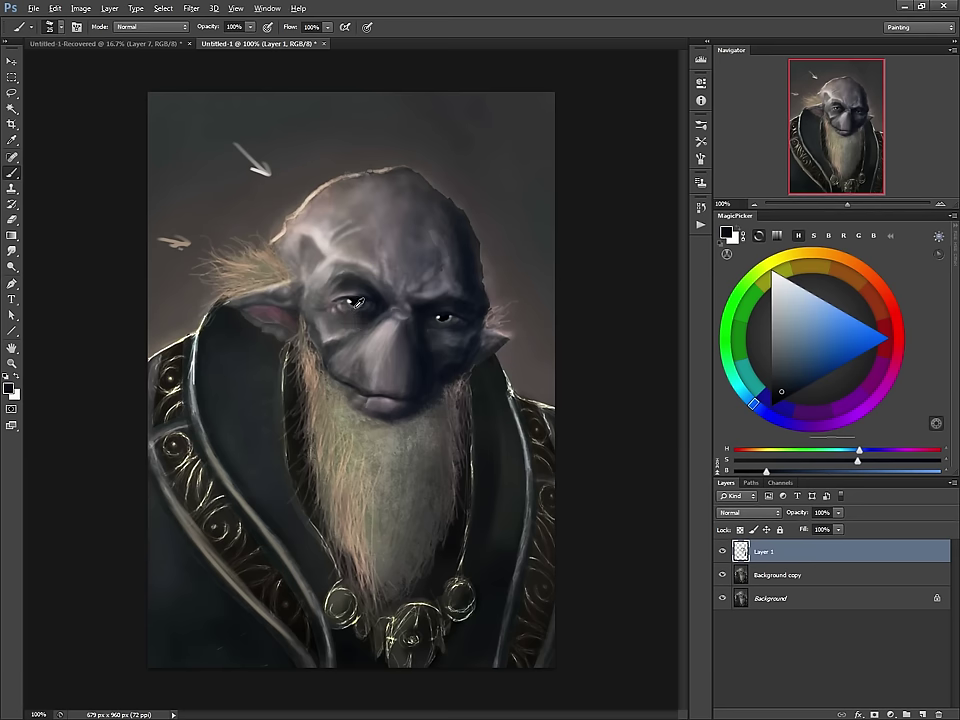
- Paint subtle dark grey-blue tones into both eyes at brush size 7, lightening the colour sampled from the left eye
alt+click(358, 302)
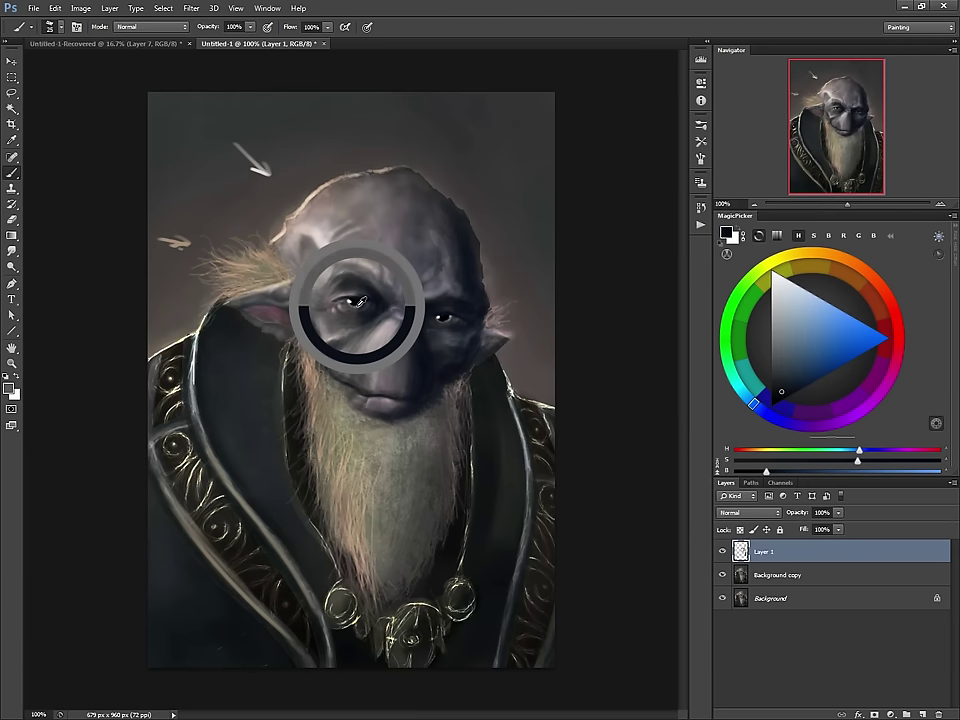
key(bracketleft)
key(bracketleft)
key(bracketleft)
key(bracketleft)
key(bracketleft)
key(bracketleft)
click(778, 367)
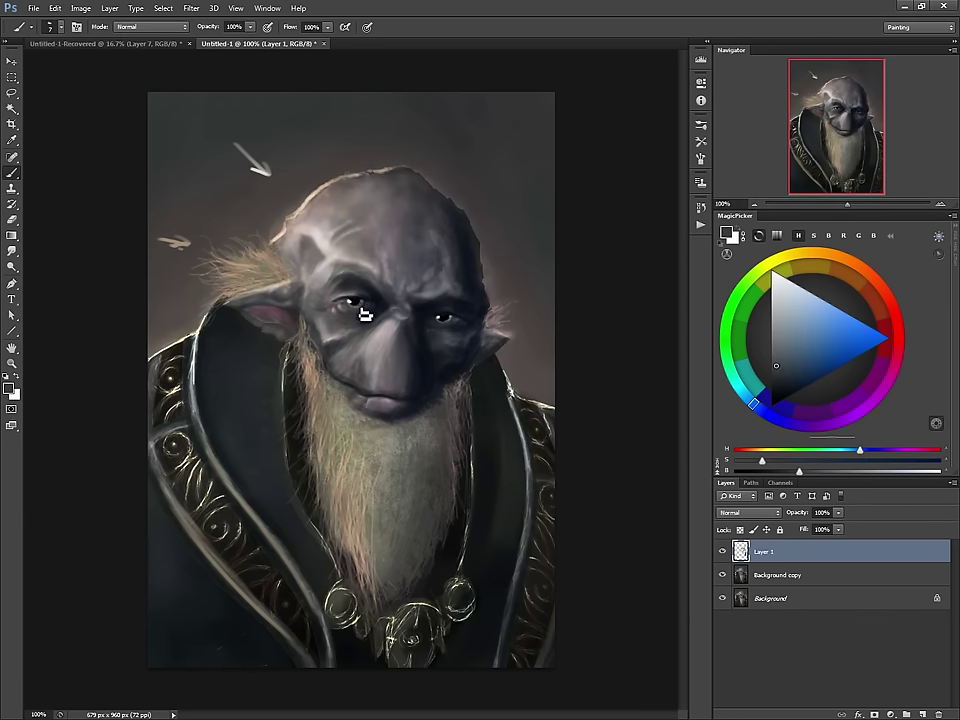
click(450, 316)
- Paint a muted red sampled from the ear around the eyes and pale, moist highlights along the lower lids at brush size 5
alt+click(276, 298)
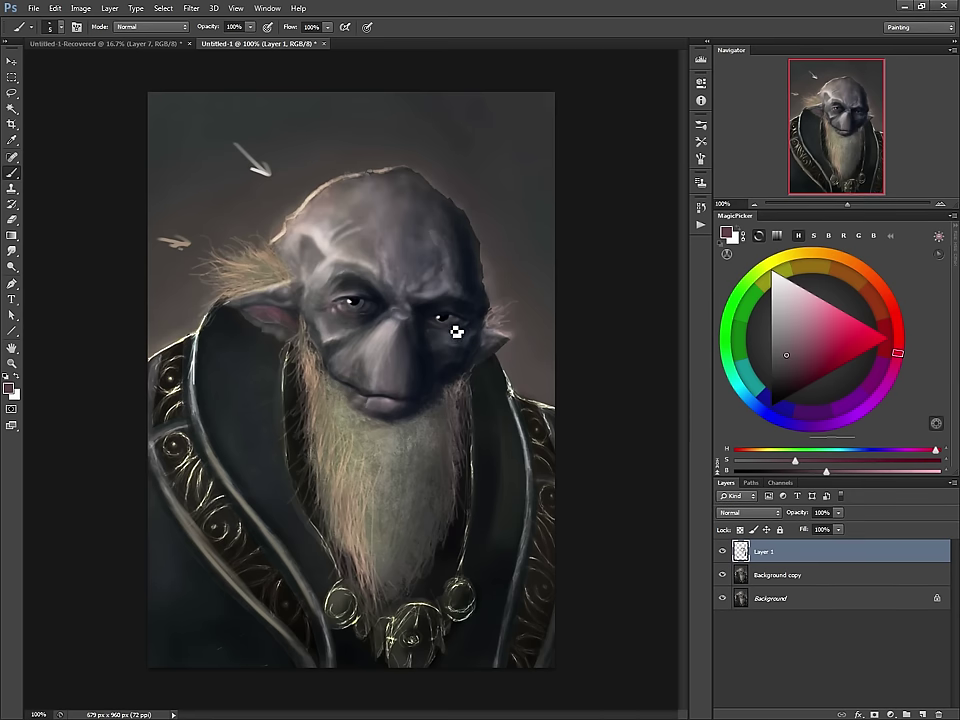
alt+click(441, 316)
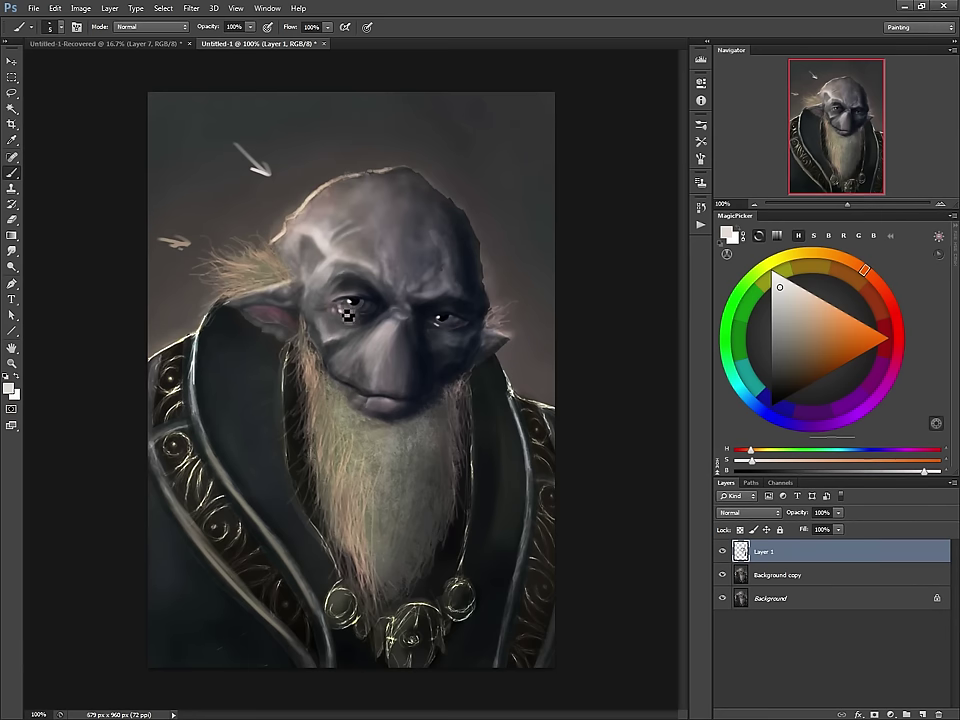
- Darken the inside of the left ear with near-black blue sampled beside it, enlarging the brush to size 35
alt+click(287, 308)
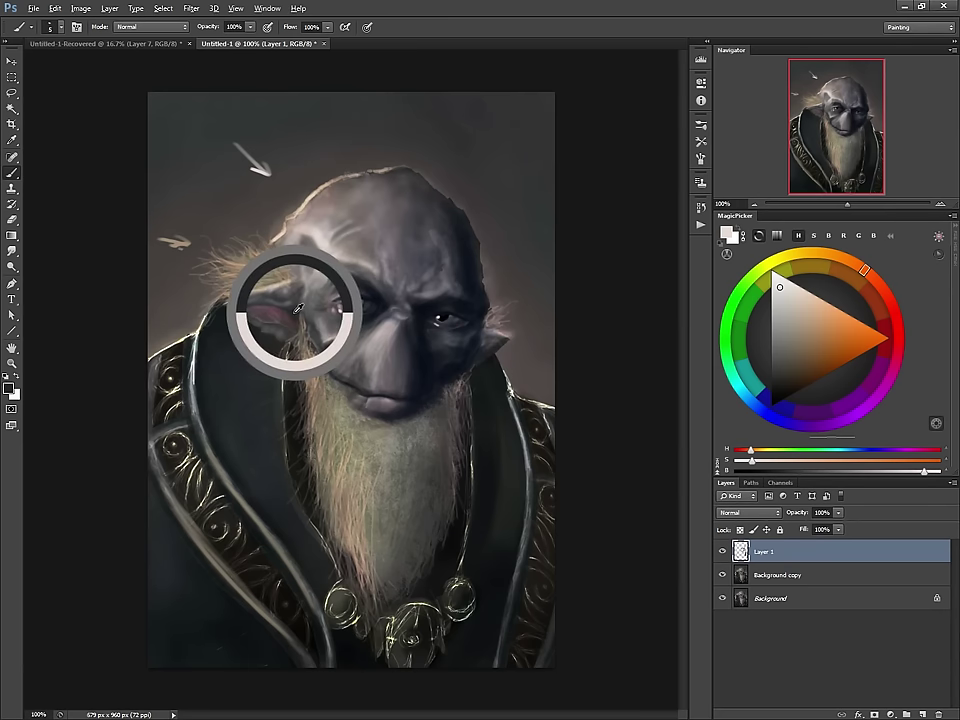
alt+click(298, 317)
key(bracketright)
key(bracketright)
key(bracketright)
key(bracketright)
key(bracketright)
key(bracketright)
key(bracketright)
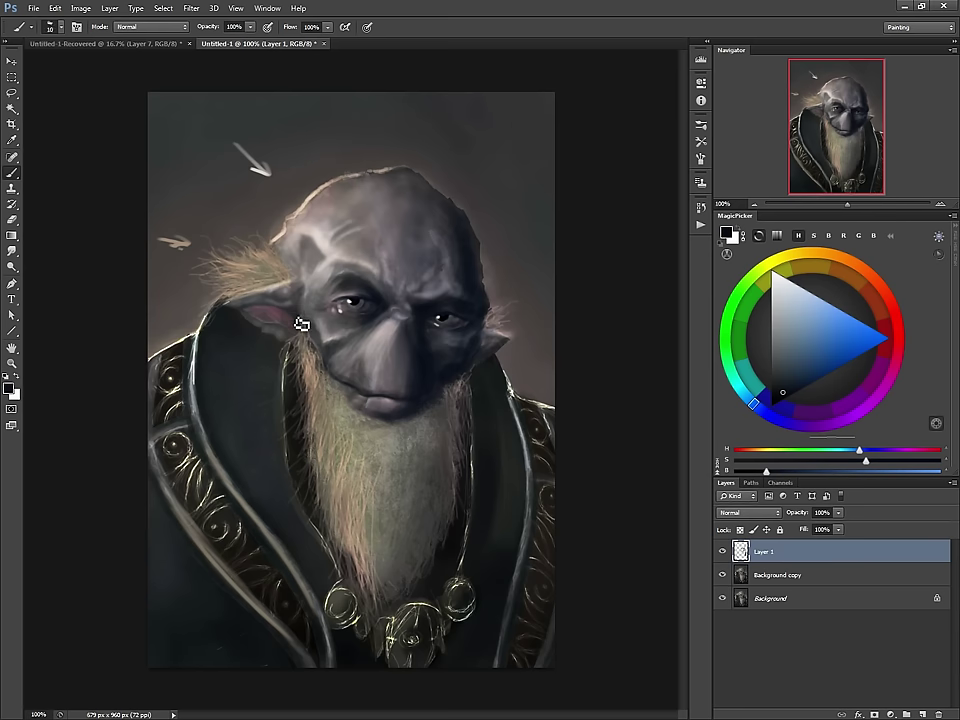
mouse_move(287, 324)
mouse_down()
mouse_move(257, 306)
mouse_move(271, 310)
mouse_up()
key(ctrl+z)
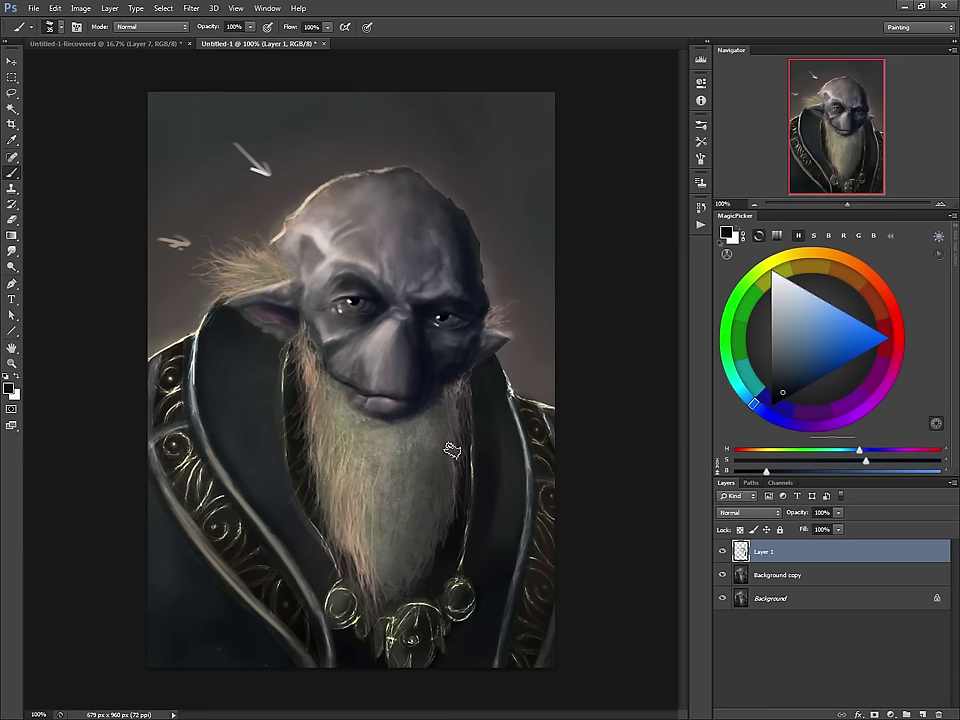
- Shade the beard's right half, the medallions and the right collar's ornaments in near-black blue at brush sizes 50 and 40
key(bracketright)
key(bracketright)
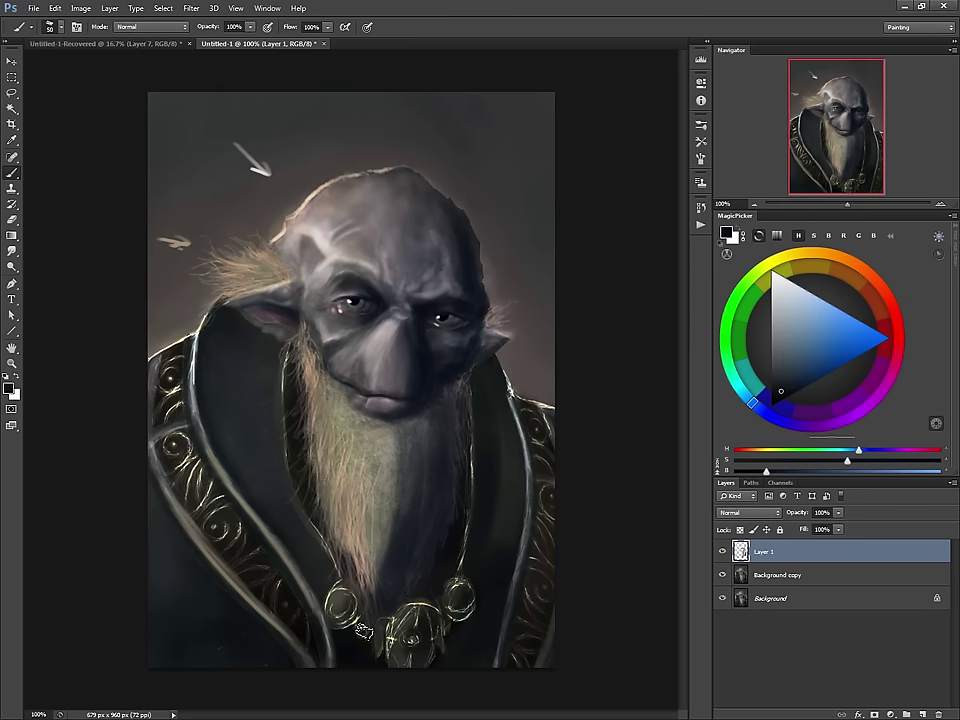
key(bracketleft)
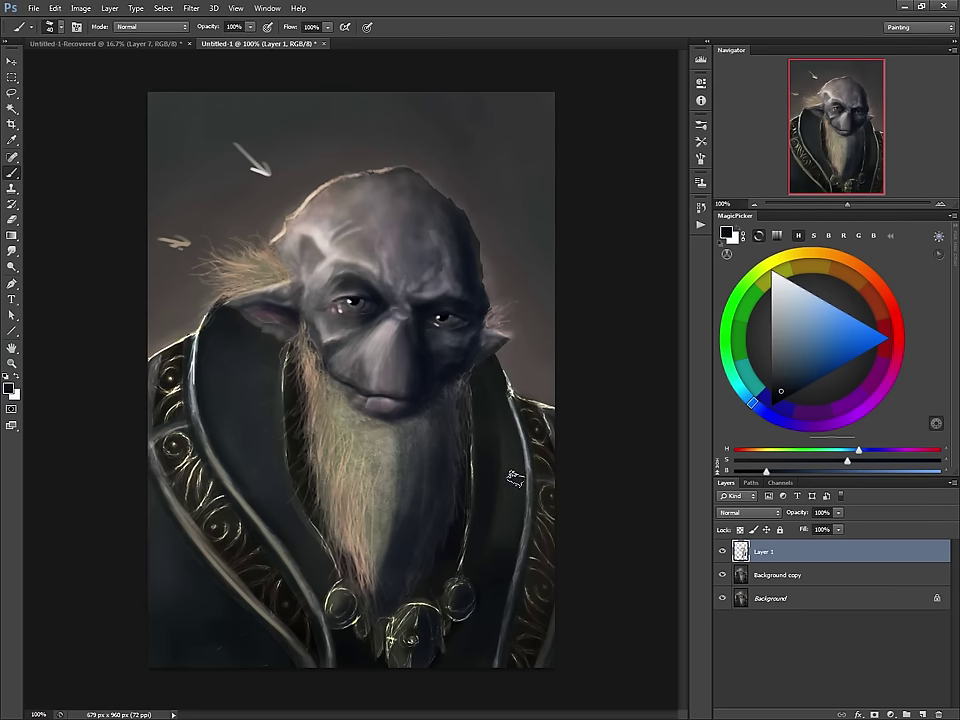
key(bracketleft)
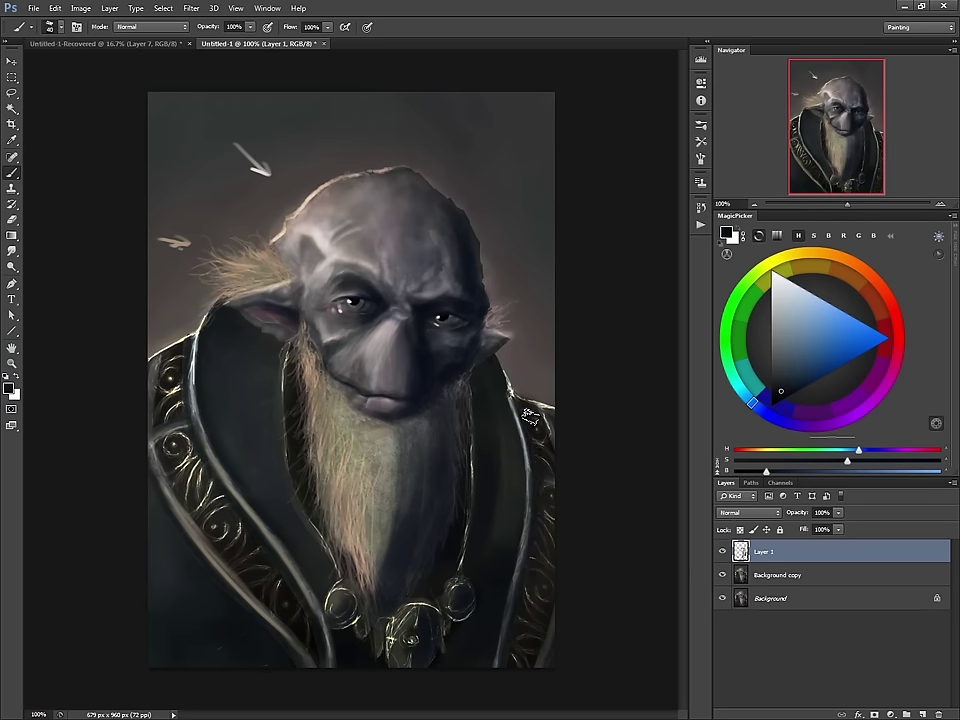
key(bracketright)
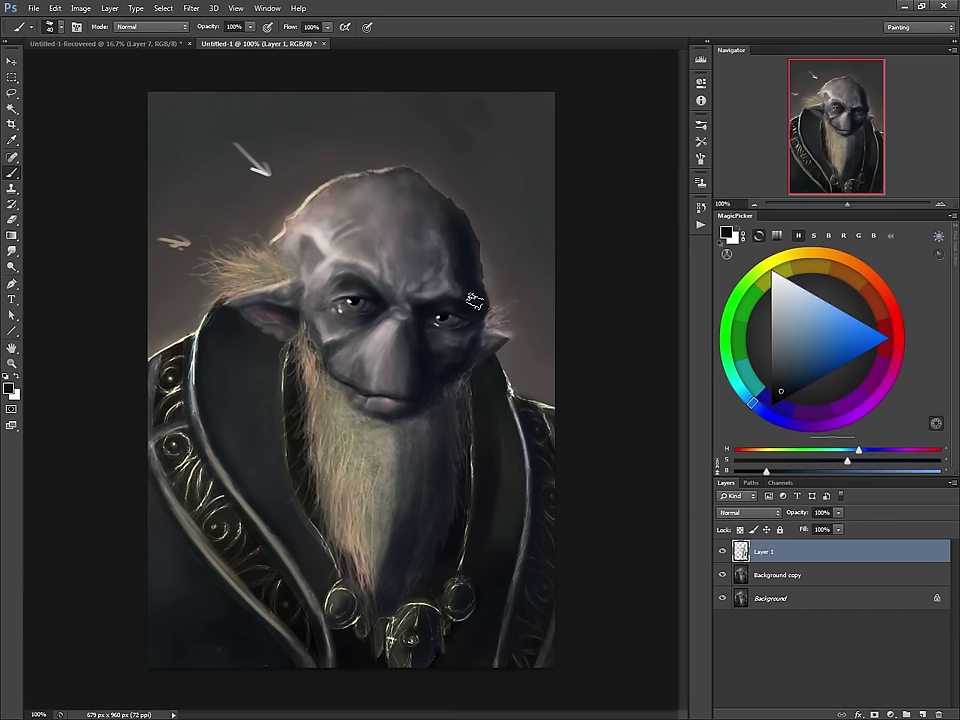
- Switch to the size 30 bristle brush and paint tan sampled from the beard over its upper left part
key(bracketleft)
key(bracketleft)
key(bracketleft)
key(bracketleft)
key(bracketleft)
key(bracketleft)
key(bracketleft)
key(bracketleft)
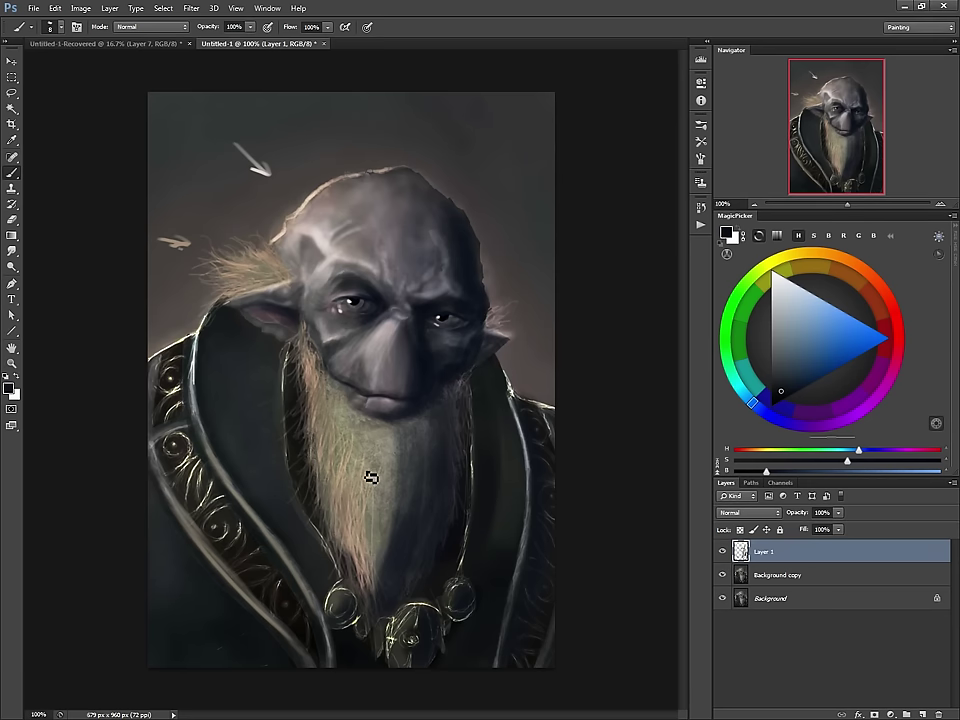
right_click(382, 390)
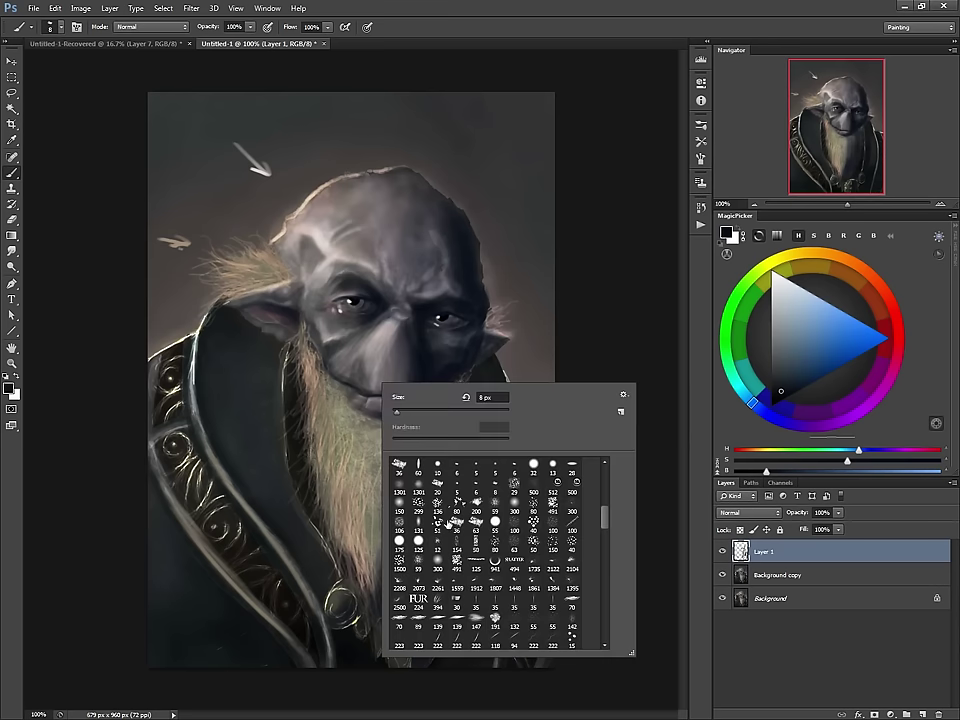
click(495, 544)
key(period)
key(Return)
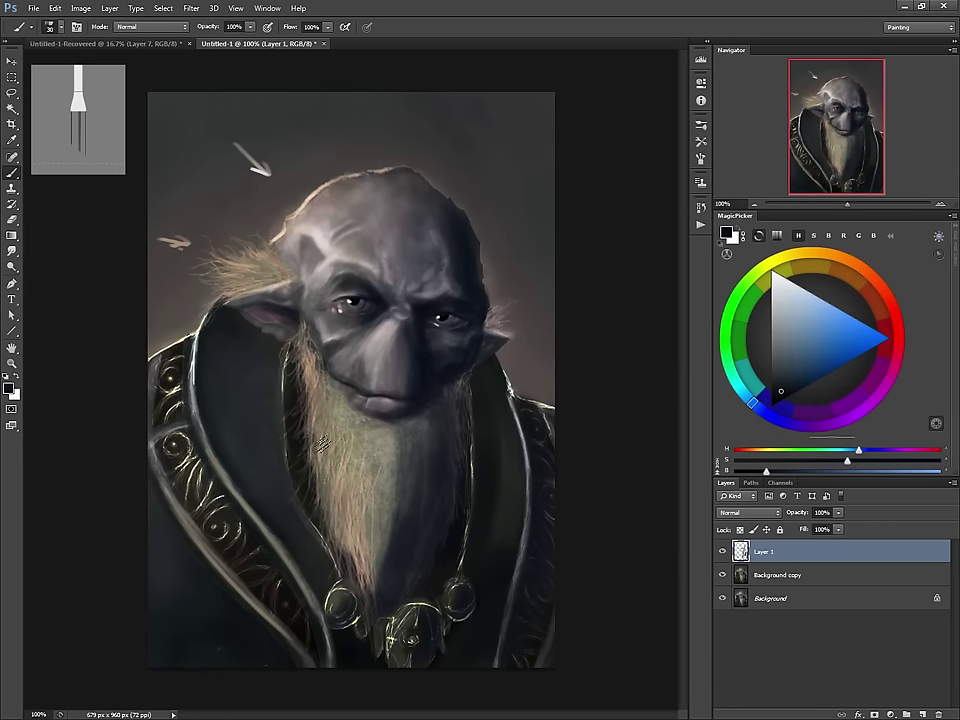
alt+click(332, 416)
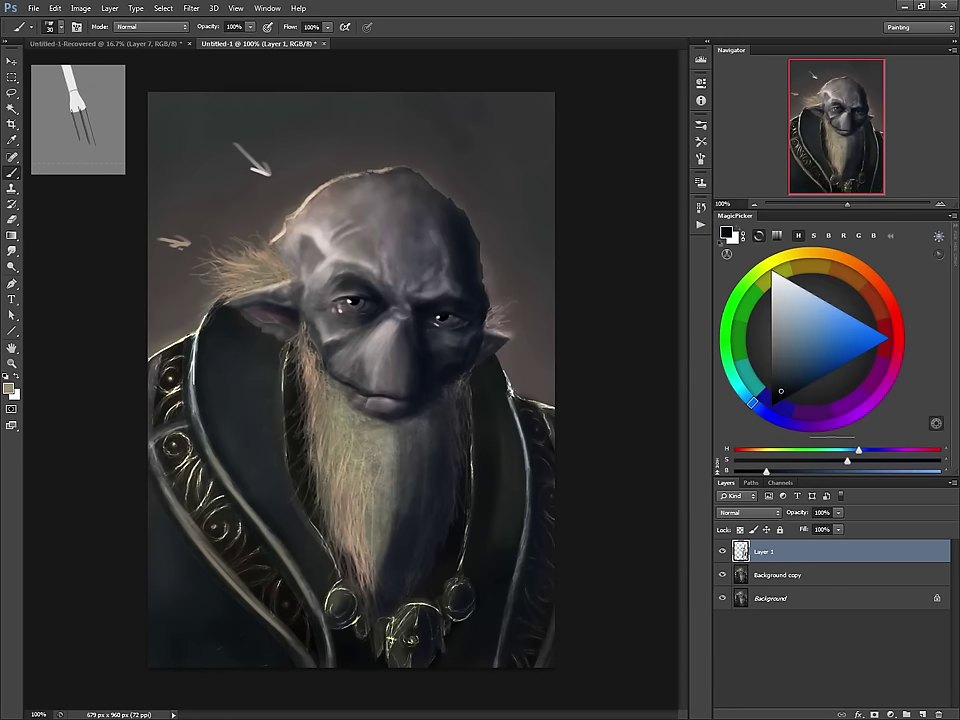
mouse_move(332, 468)
mouse_down()
mouse_move(327, 414)
mouse_move(317, 408)
mouse_up()
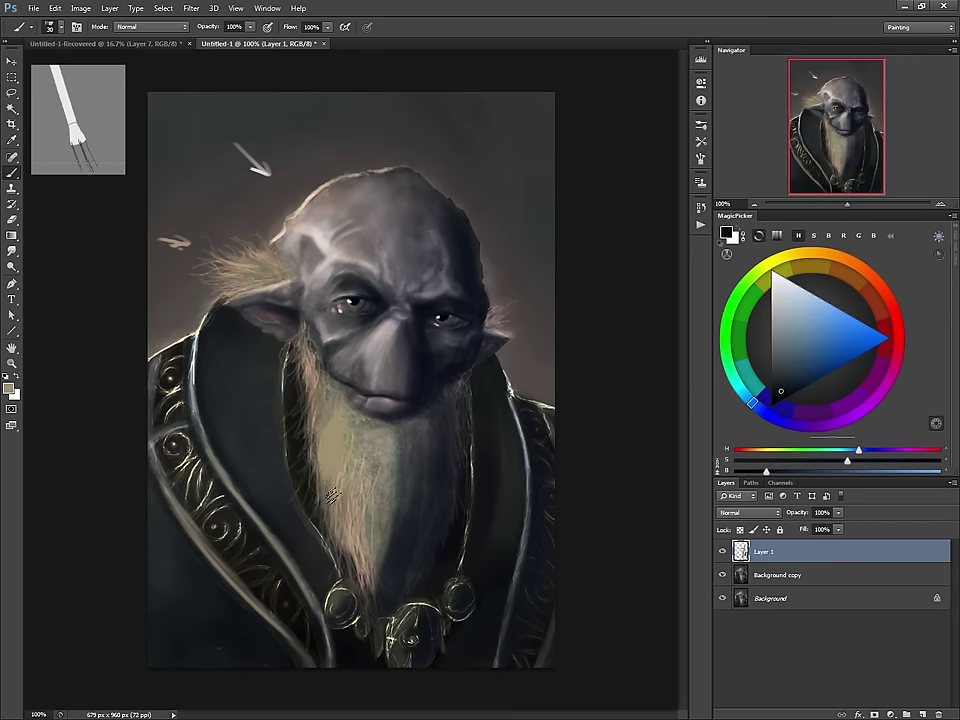
- Cover the beard's lit side down to its tip with tan and peach hair strokes, reducing the bristle brush to size 15
click(702, 158)
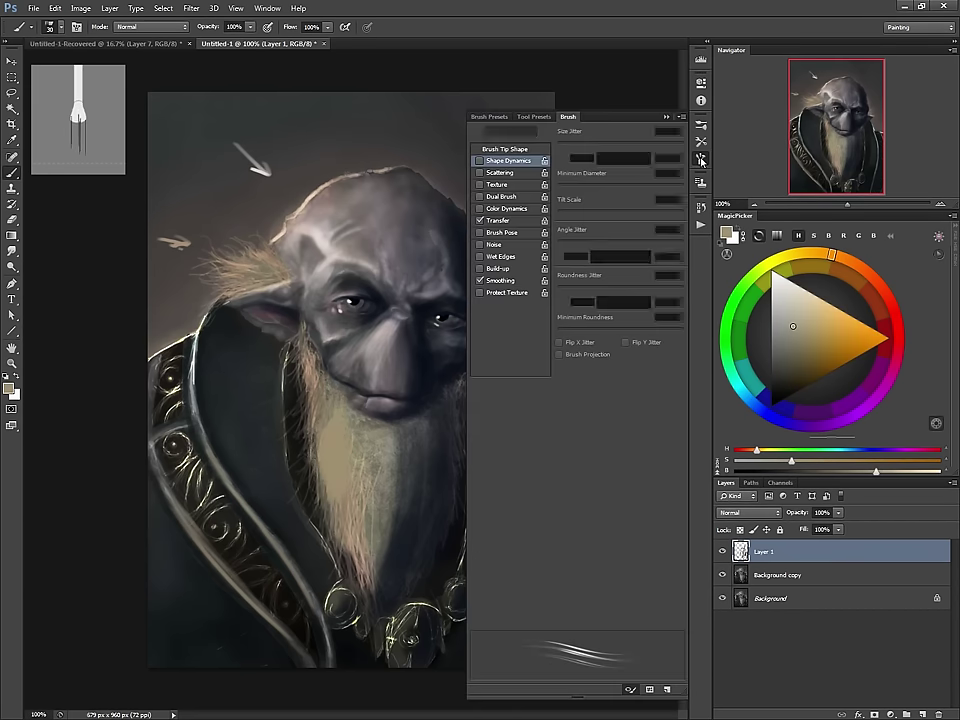
mouse_move(333, 462)
mouse_down()
mouse_move(337, 520)
mouse_move(370, 455)
mouse_move(371, 638)
mouse_move(385, 612)
mouse_up()
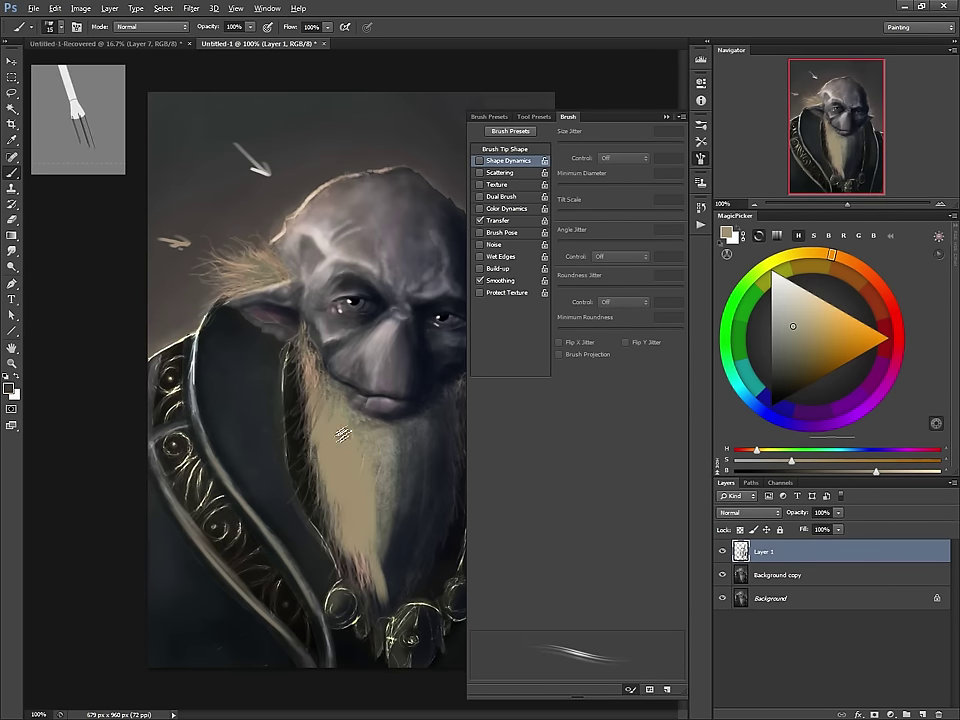
alt+click(328, 445)
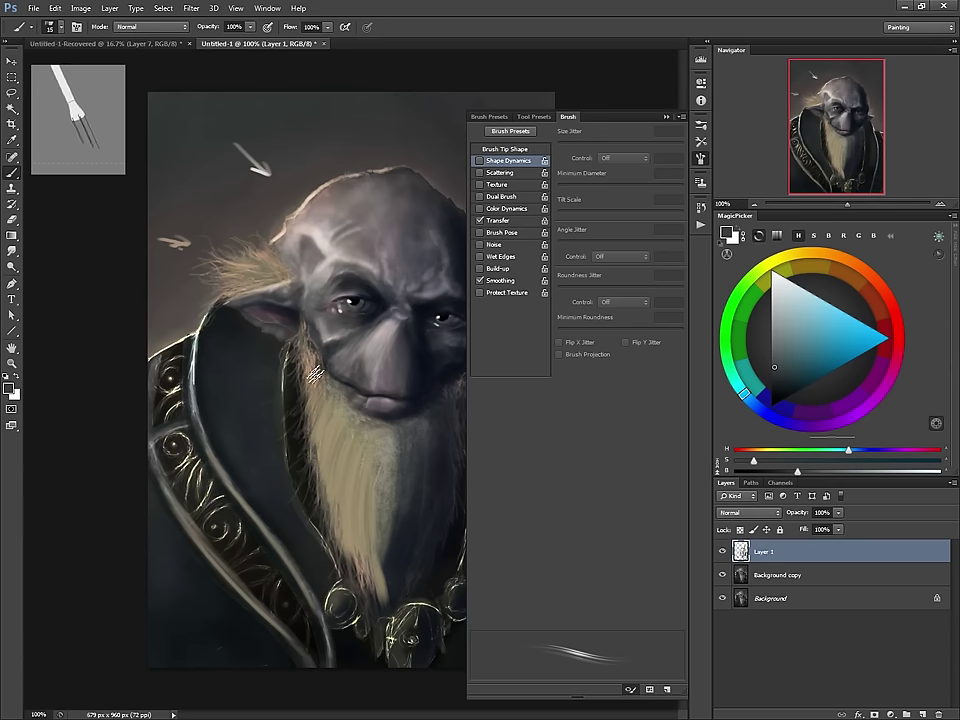
alt+click(317, 357)
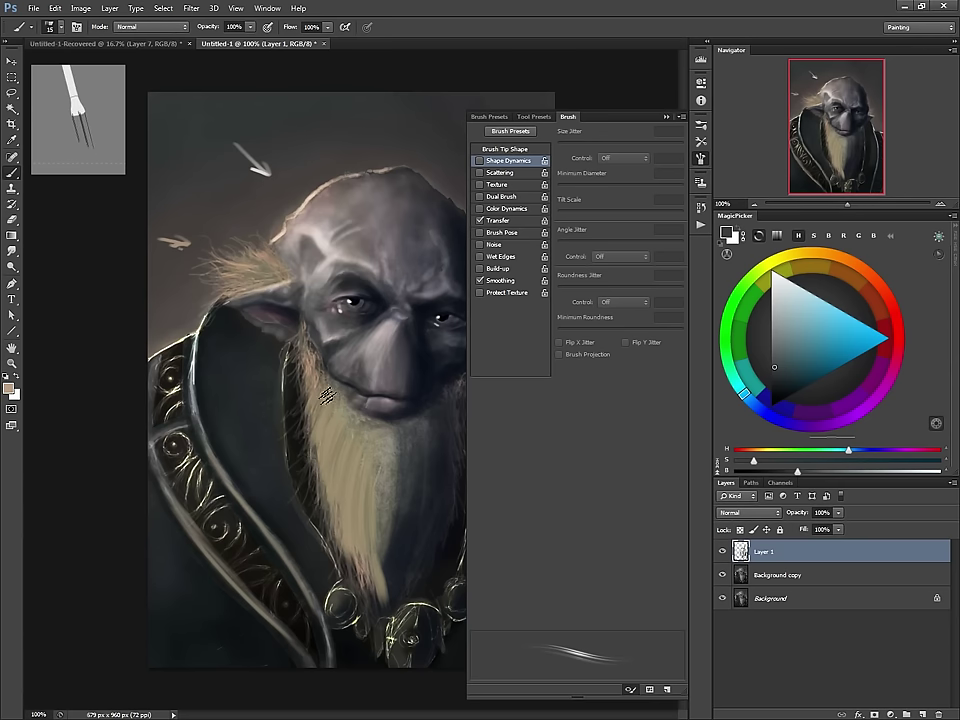
mouse_move(323, 434)
mouse_down()
mouse_move(316, 469)
mouse_move(323, 418)
mouse_move(320, 480)
mouse_move(329, 455)
mouse_move(334, 518)
mouse_move(341, 480)
mouse_move(336, 539)
mouse_move(347, 504)
mouse_move(360, 574)
mouse_move(370, 538)
mouse_move(381, 591)
mouse_move(374, 485)
mouse_move(378, 535)
mouse_up()
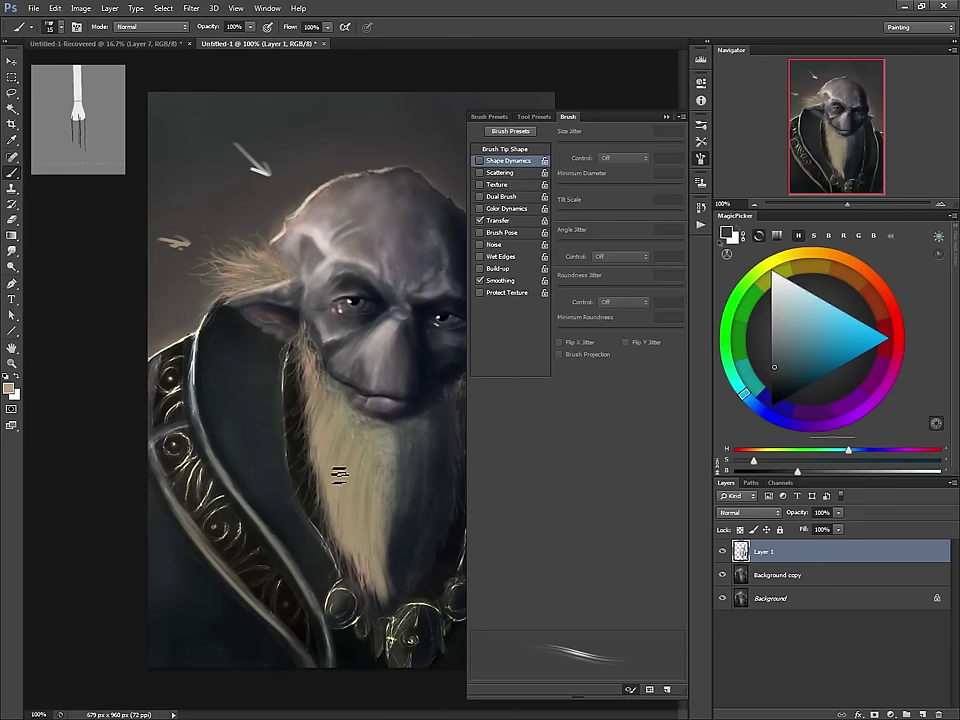
alt+click(358, 473)
click(567, 118)
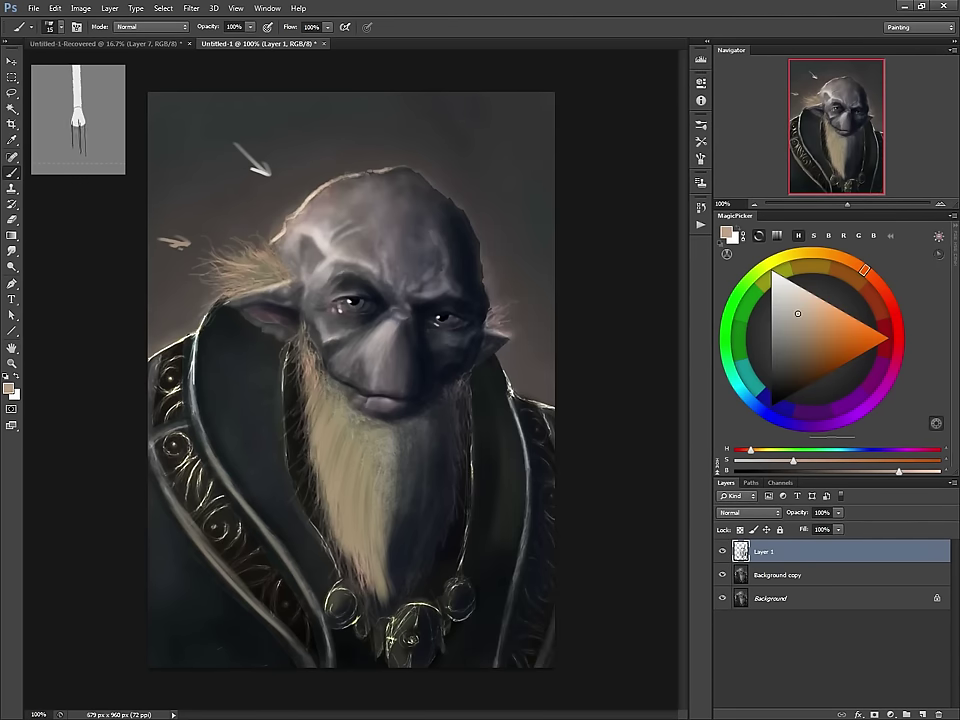
- Paint fine peach and grey-tan strands through the beard and along its edges with a hard round brush at size 4
right_click(408, 462)
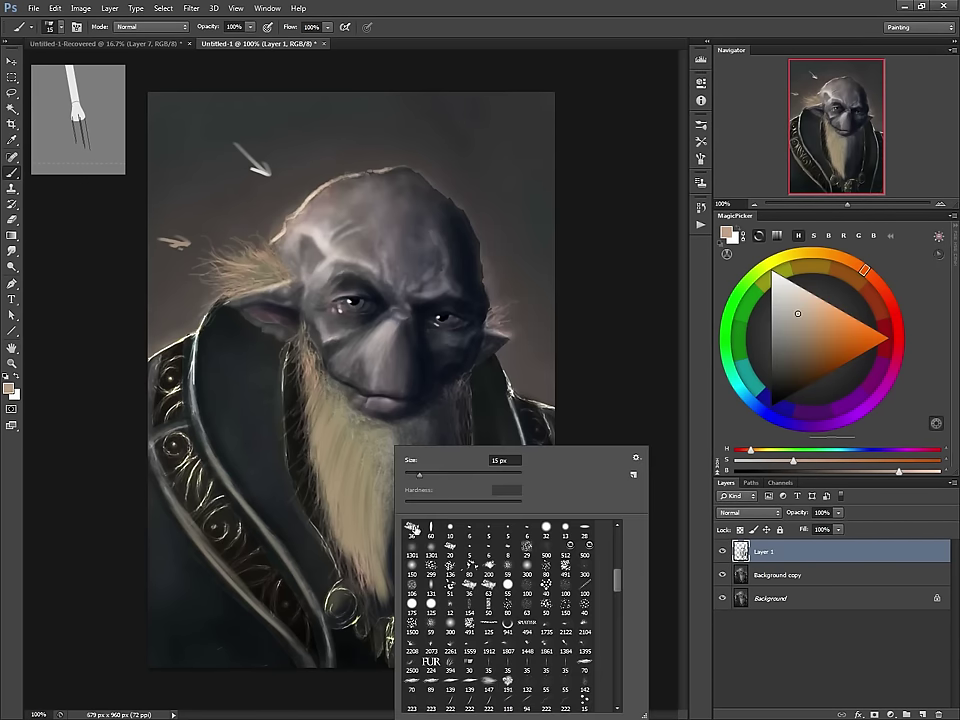
scroll(608, 572, up, 5)
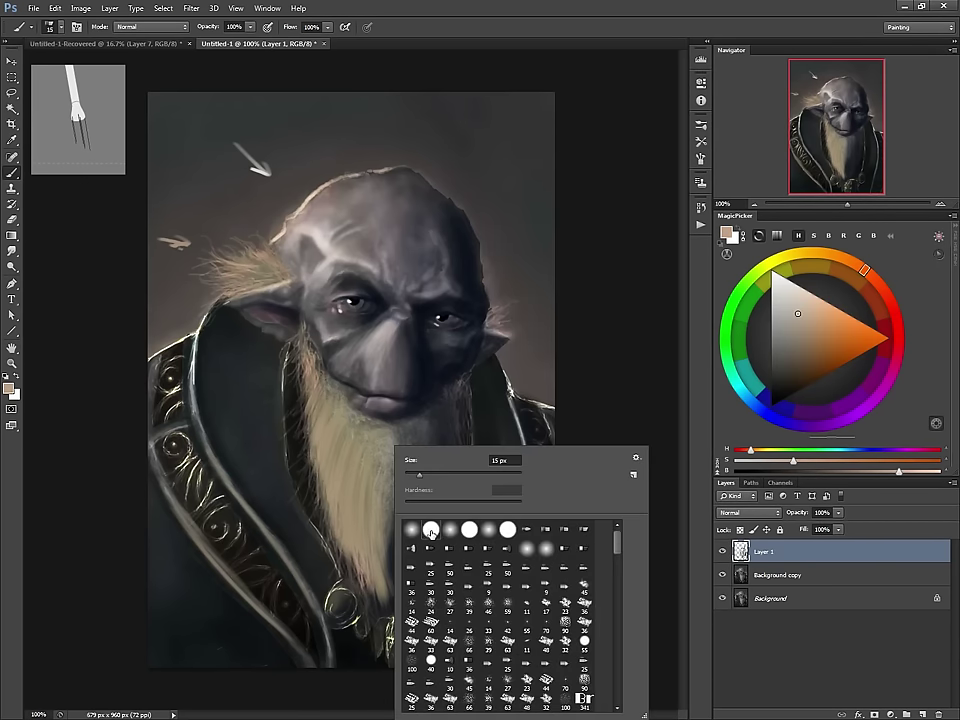
click(431, 533)
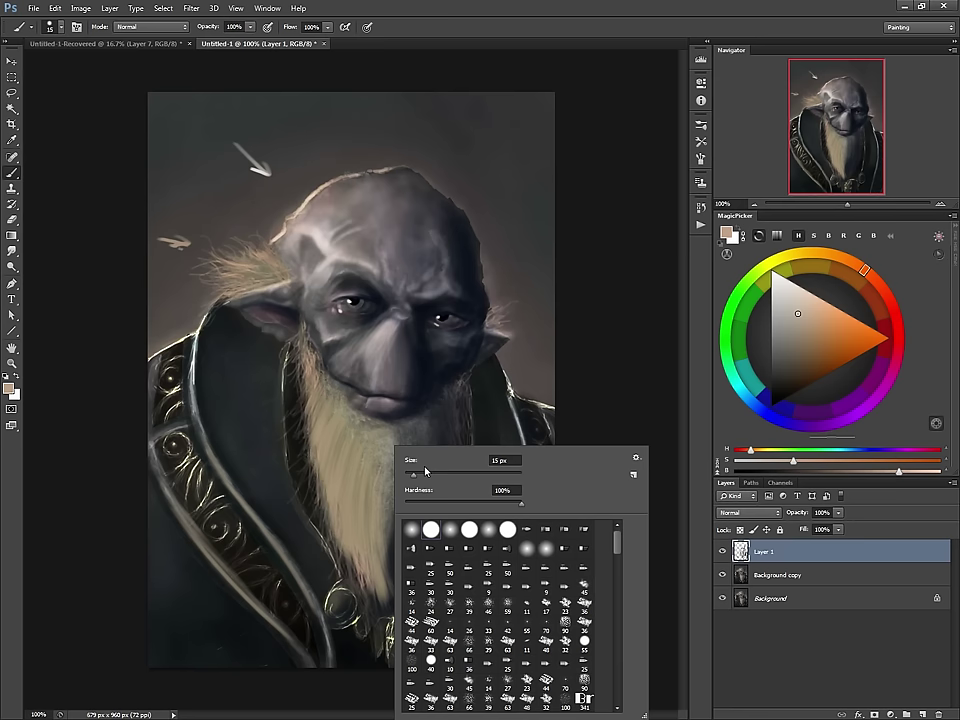
click(340, 423)
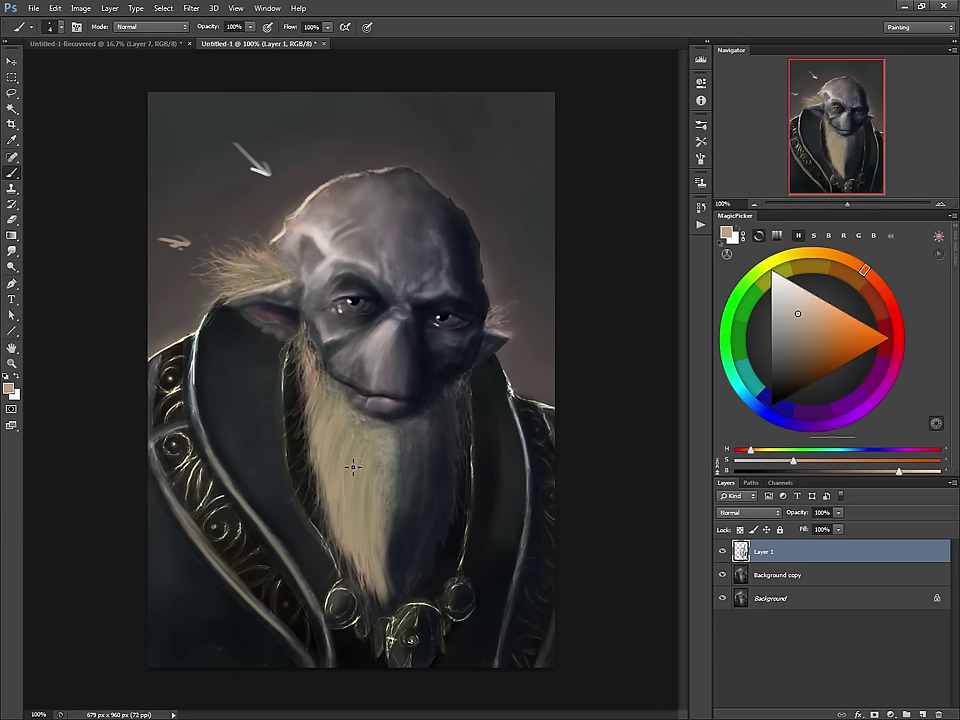
drag(353, 466, 377, 548)
alt+click(375, 420)
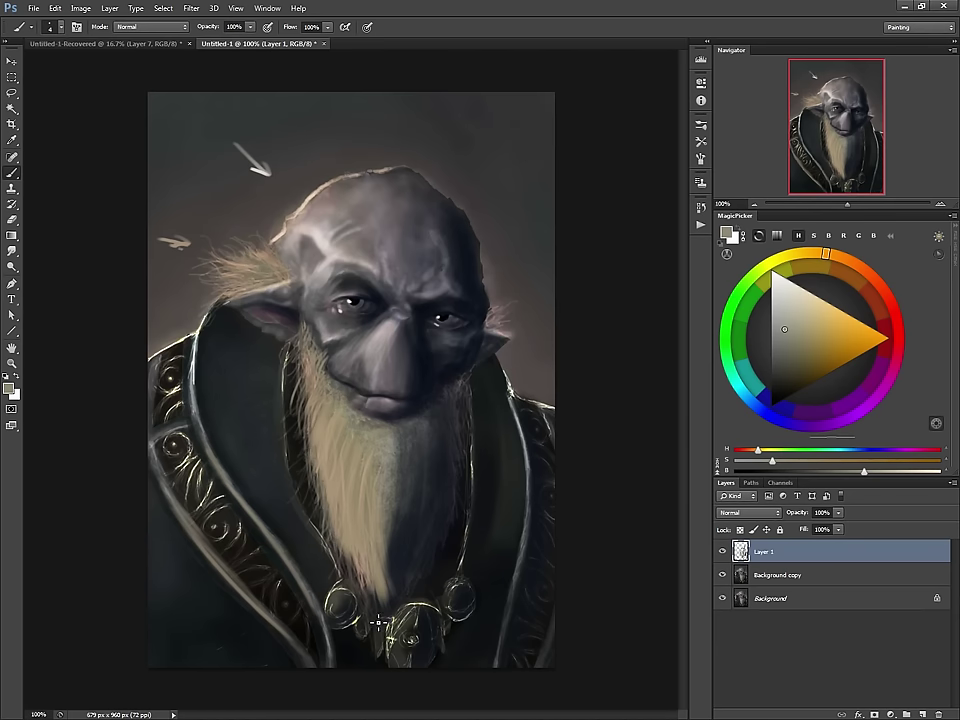
- Paint dark wrinkles down the nose and around the mouth with blue-black tones sampled from the face at brush sizes 7 and 5
alt+click(393, 392)
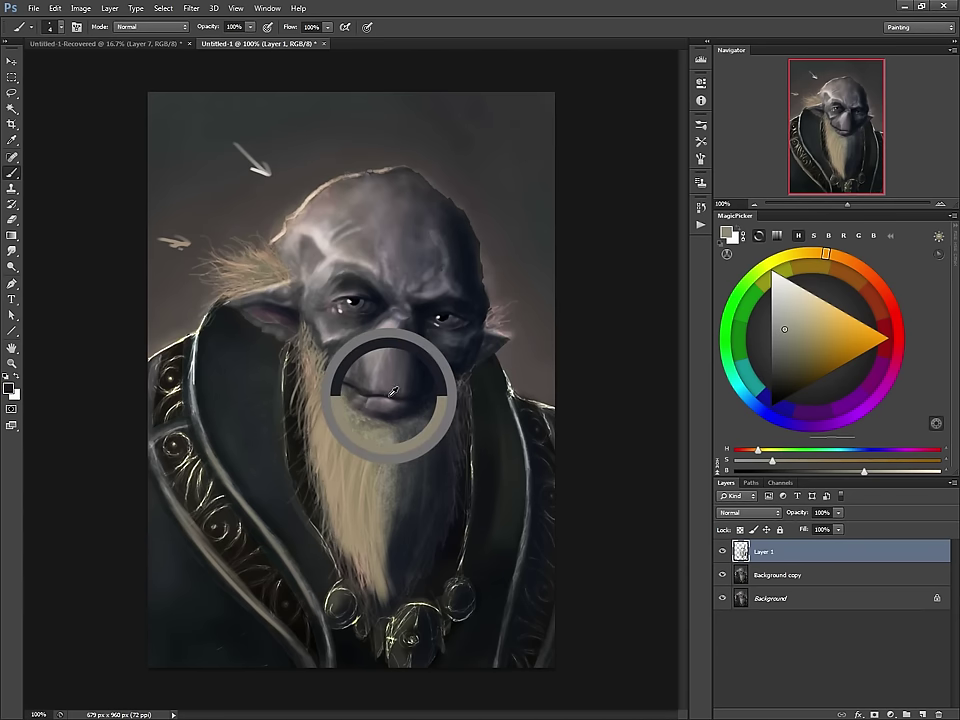
key(bracketright)
key(bracketright)
key(bracketright)
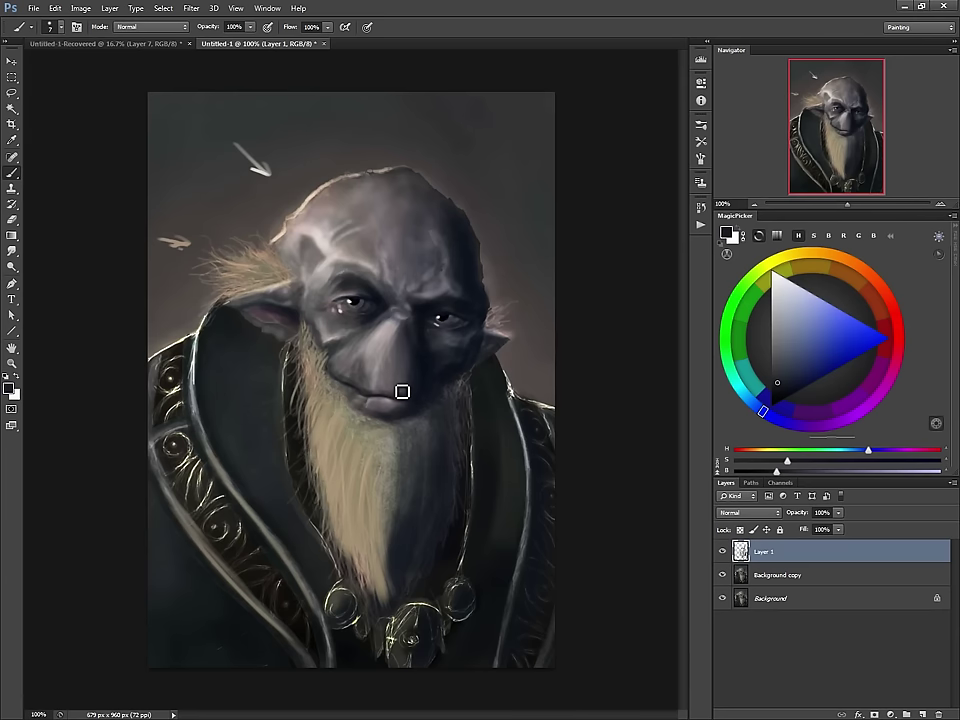
alt+click(352, 314)
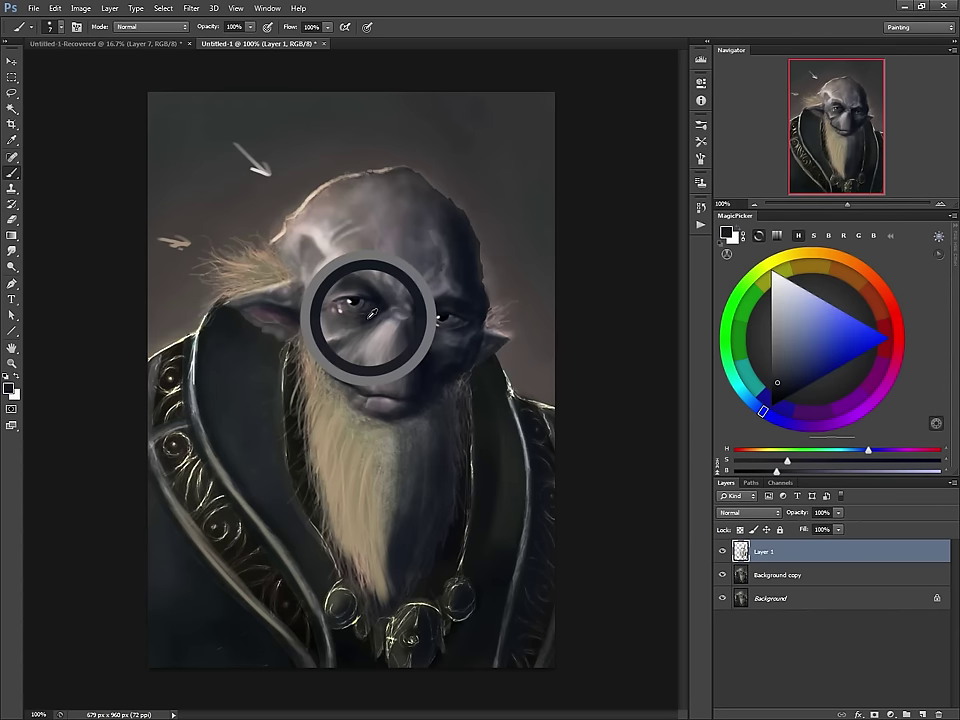
alt+click(400, 391)
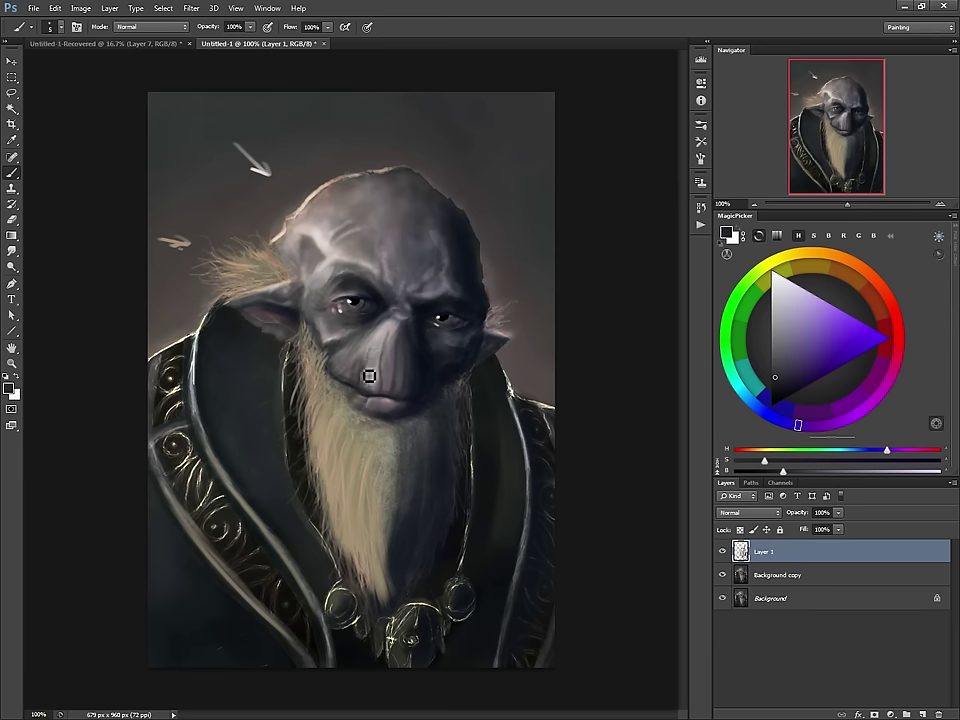
- Add mid-grey highlights between the nose wrinkles and lip creases at brush sizes 4 and 5
key(bracketleft)
alt+click(390, 344)
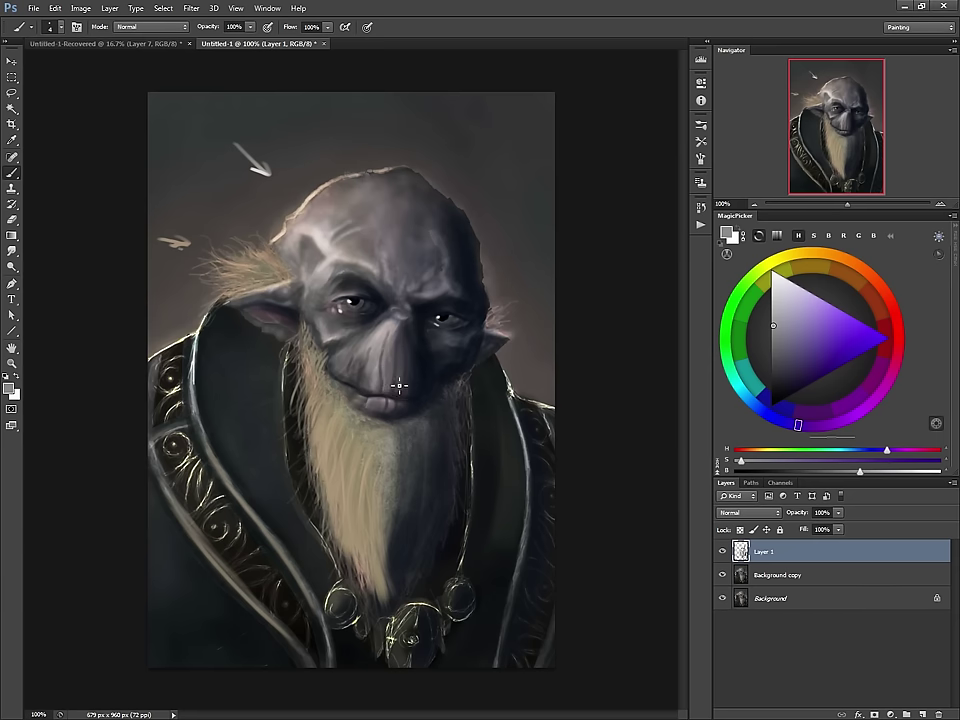
key(bracketright)
- Paint near-black frown lines between the brows and pale wrinkles across the forehead with colours sampled from the face
alt+click(390, 298)
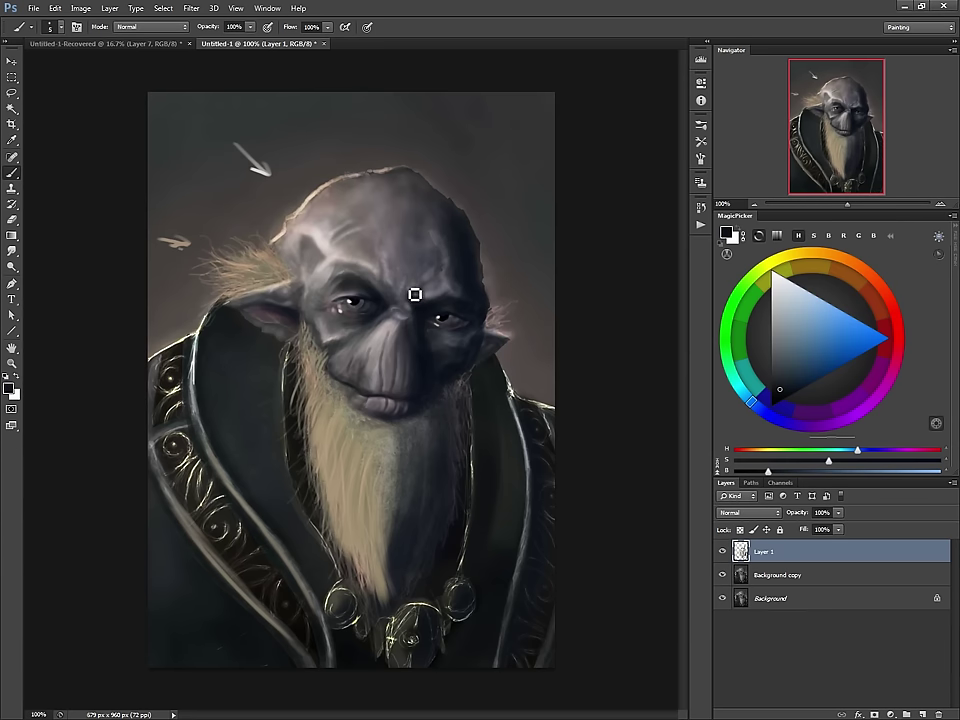
key(bracketleft)
drag(400, 281, 399, 306)
drag(416, 307, 418, 272)
alt+click(356, 256)
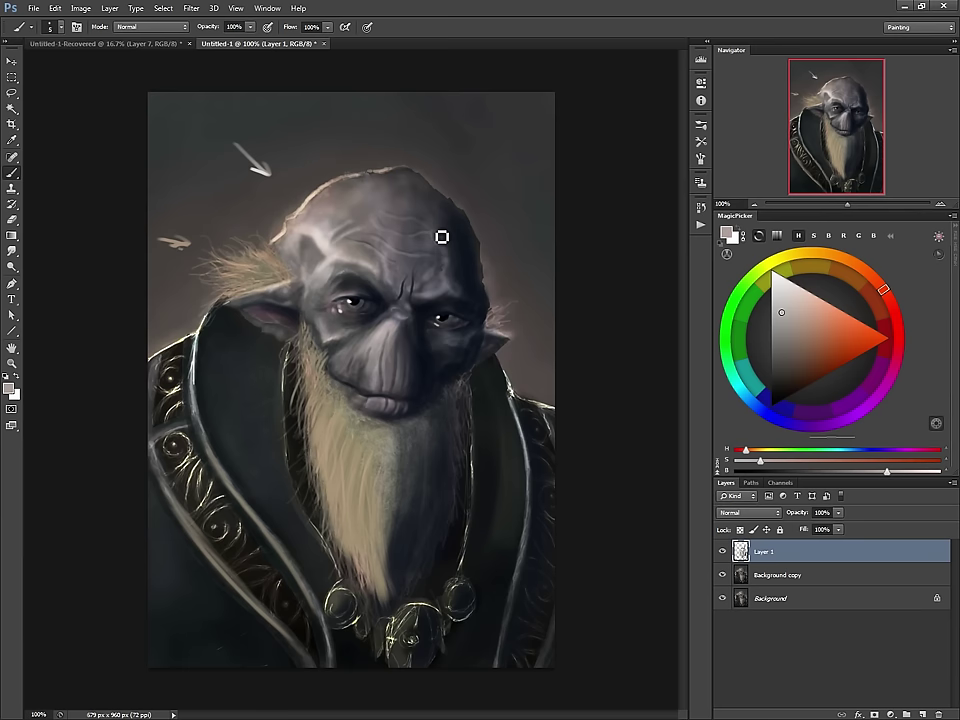
- Merge Layer 1 into Background copy and toggle the merged layer's visibility to compare it with the original painting
key(Delete)
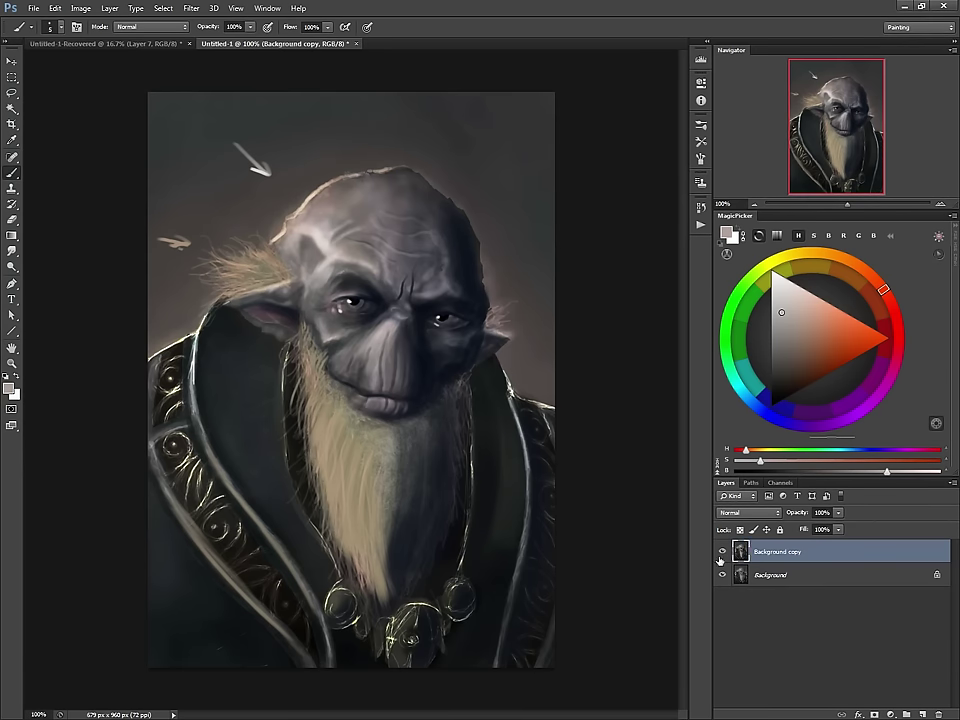
click(722, 552)
click(722, 552)
click(722, 552)
click(722, 552)
click(722, 552)
click(722, 552)
click(722, 552)
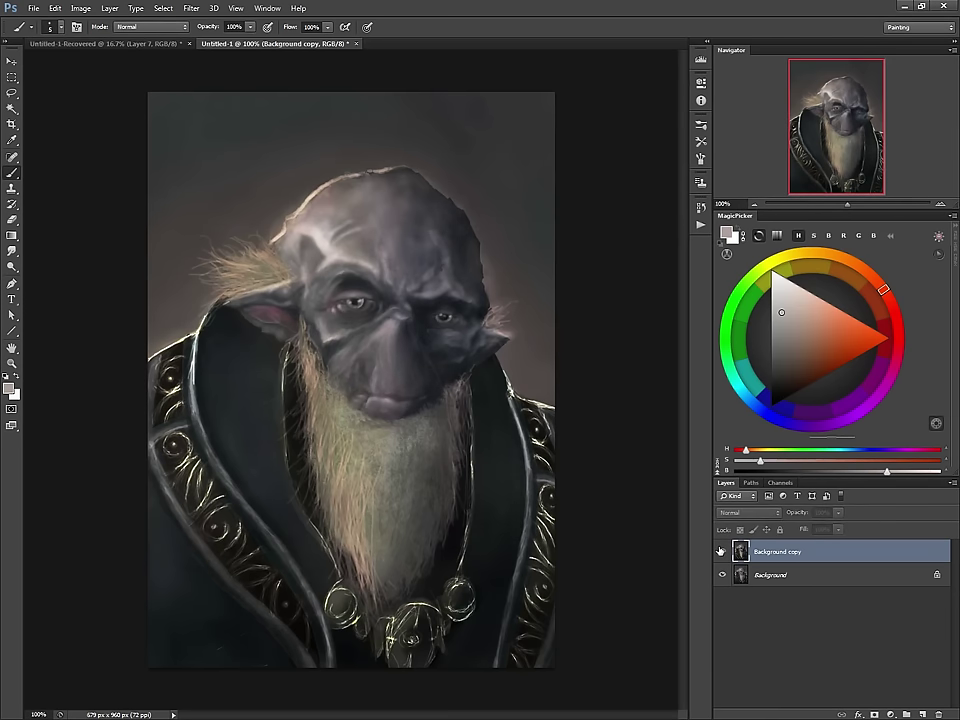
click(722, 552)
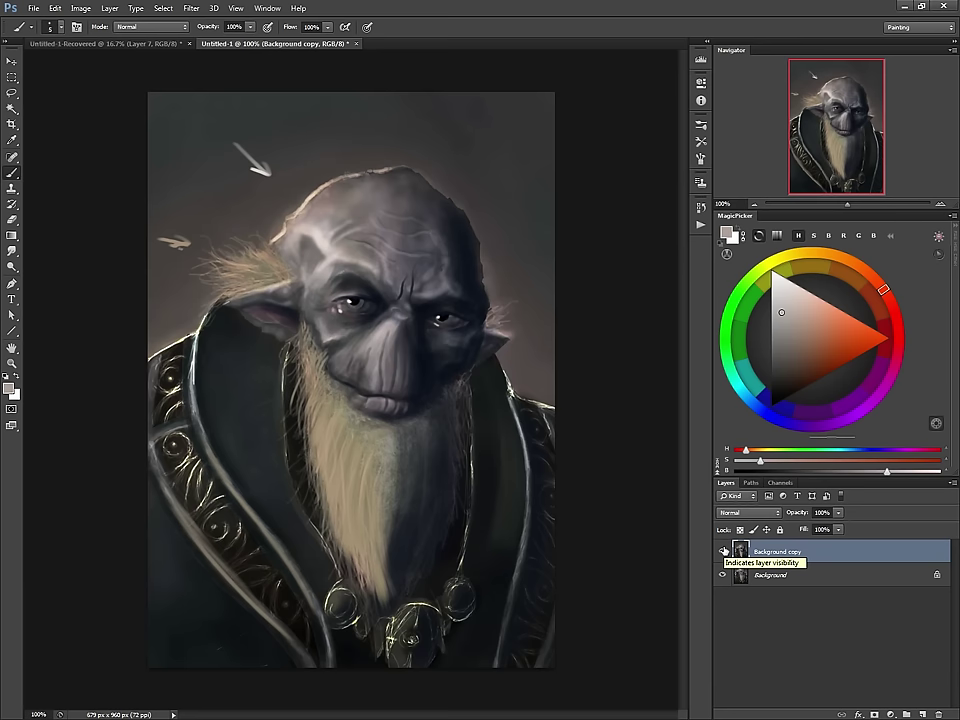
- Add highlights to the frown folds between the brows in a pale tone sampled from the left brow at brush size 5
alt+click(321, 249)
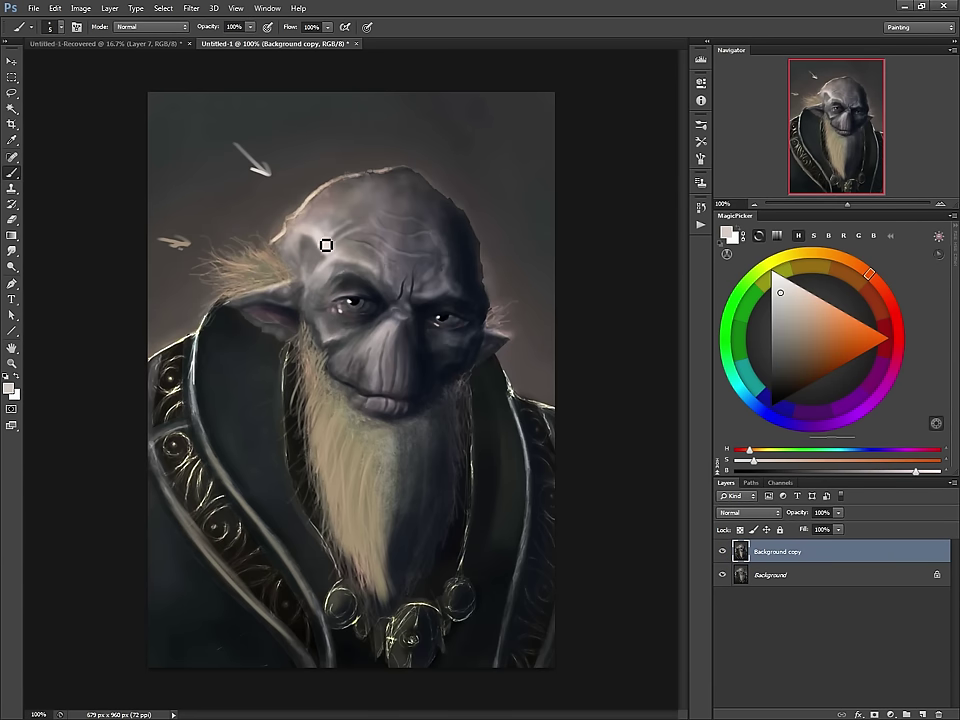
mouse_move(413, 287)
mouse_down()
mouse_move(407, 302)
mouse_move(422, 287)
mouse_move(418, 305)
mouse_move(409, 236)
mouse_up()
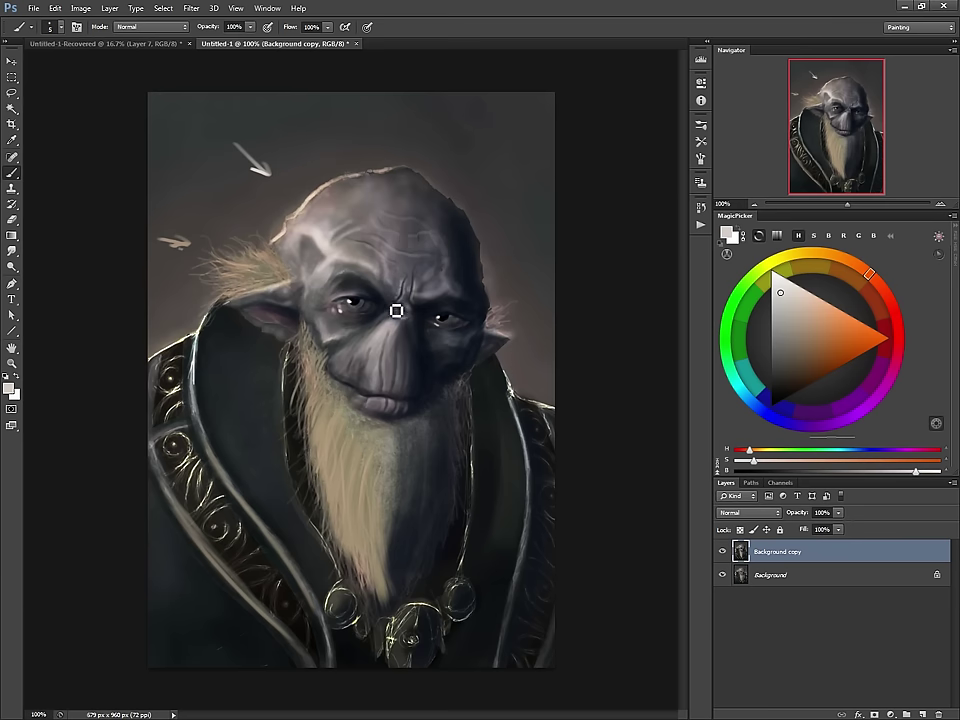